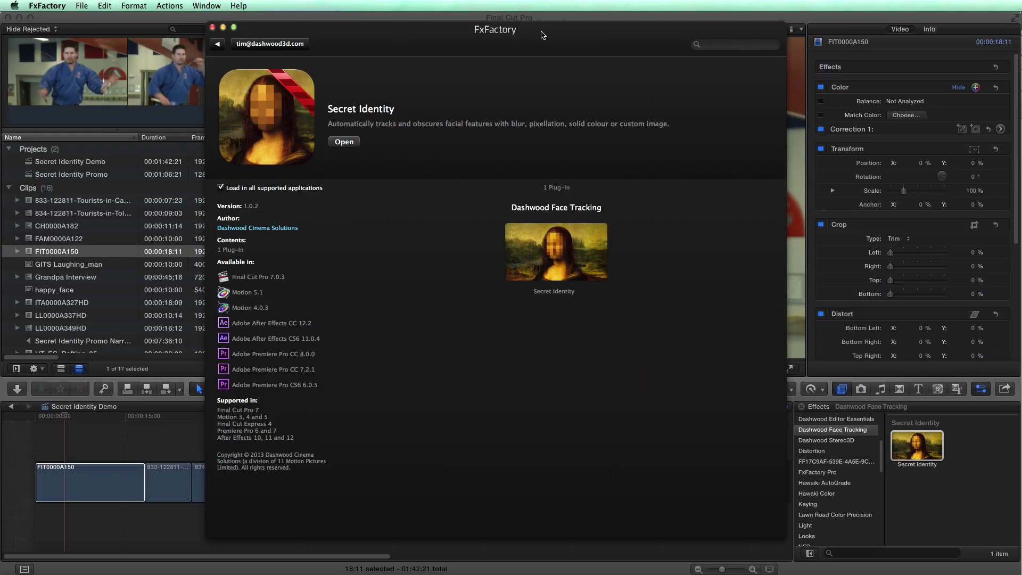
- Leave FxFactory's Secret Identity page and bring Final Cut Pro to the front
key(super+Tab)
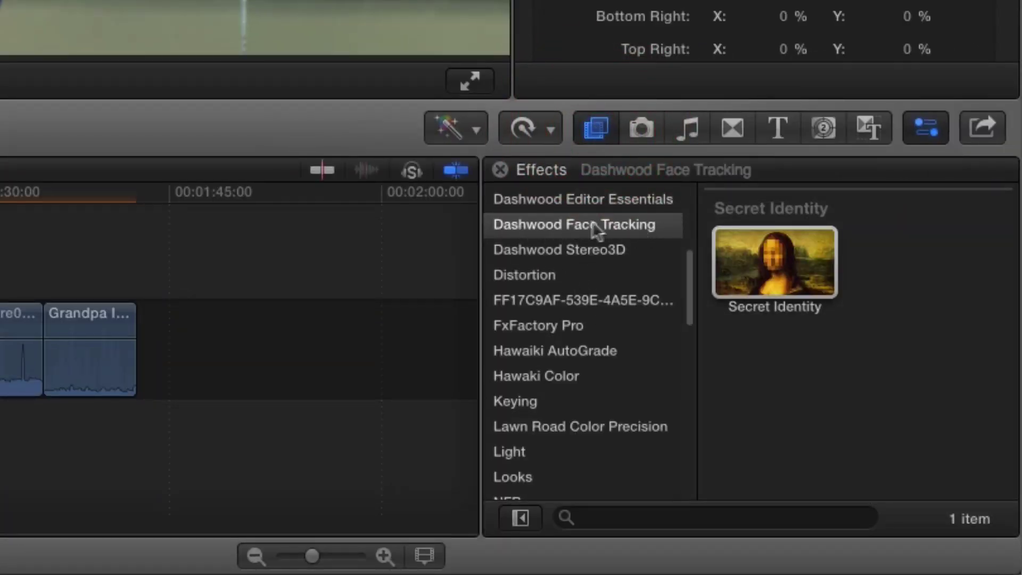
- Select the Secret Identity effect in the Dashwood Face Tracking category of the Effects browser
click(793, 237)
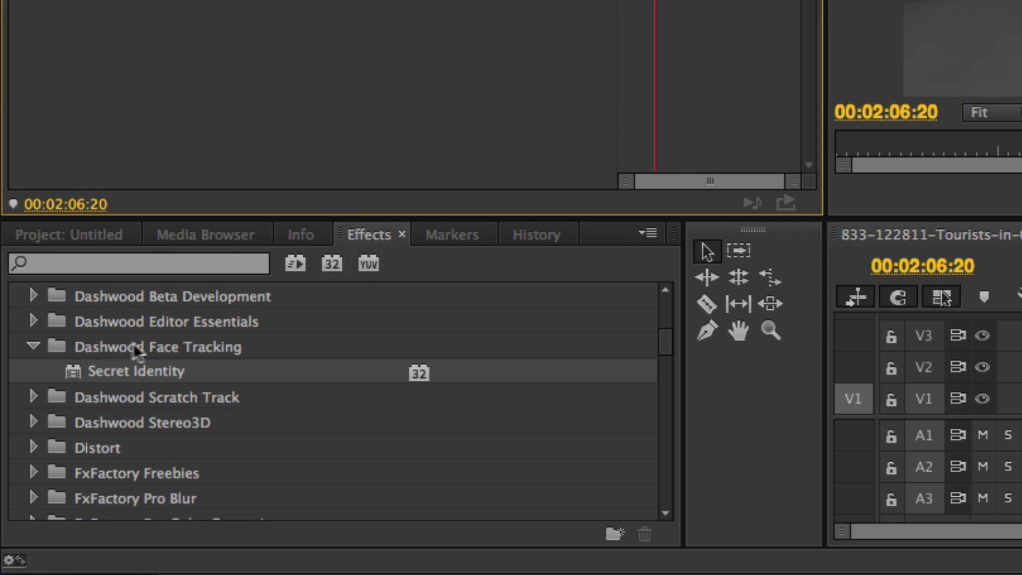
- Check Secret Identity in Premiere Pro's Dashwood Face Tracking effects folder, then return to Final Cut Pro
click(76, 372)
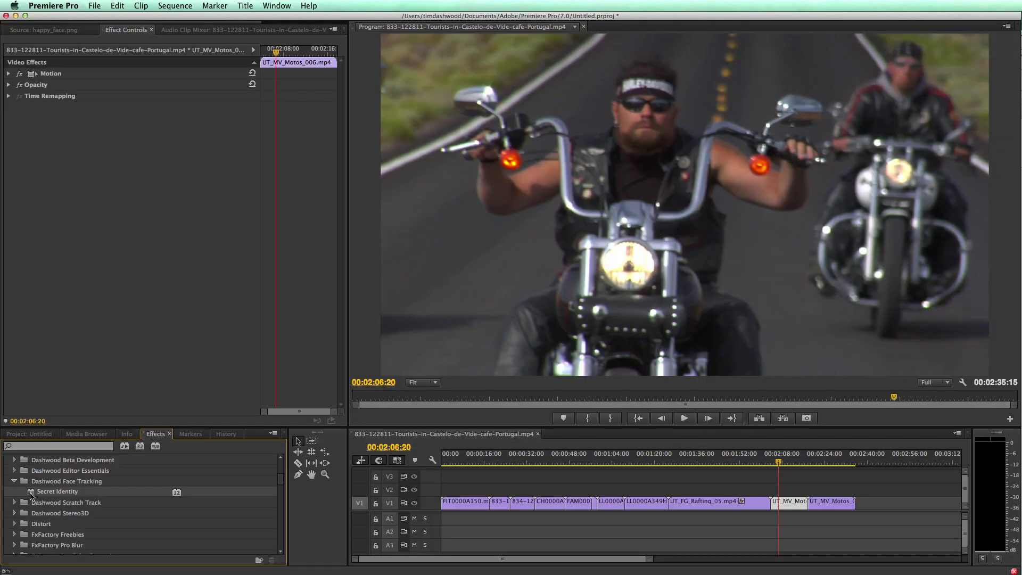
key(super+Tab)
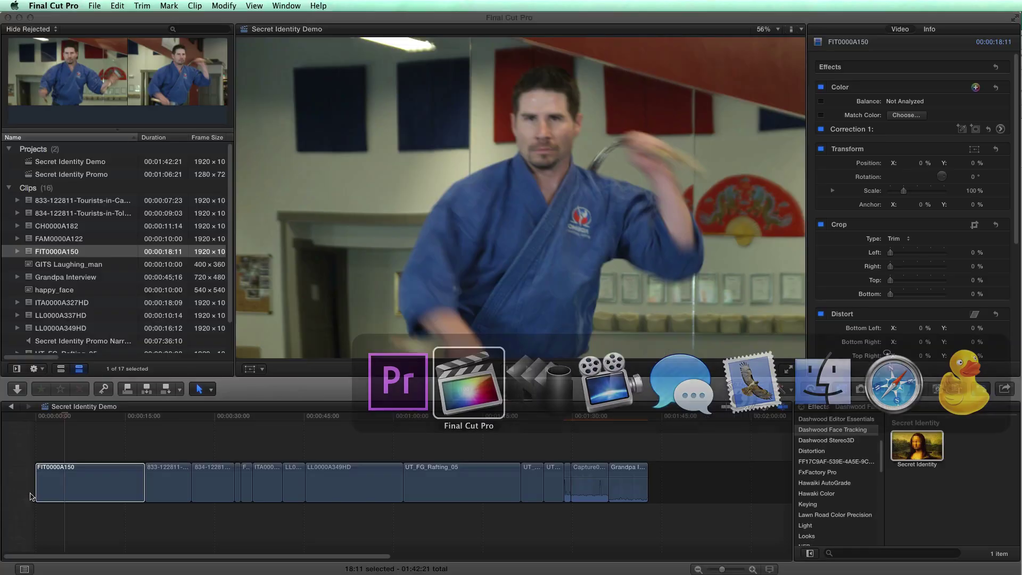
- Scrub through the Grandpa Interview clip to view its pixelated face
click(627, 418)
mouse_move(626, 420)
mouse_down()
mouse_move(612, 419)
mouse_move(632, 419)
mouse_up()
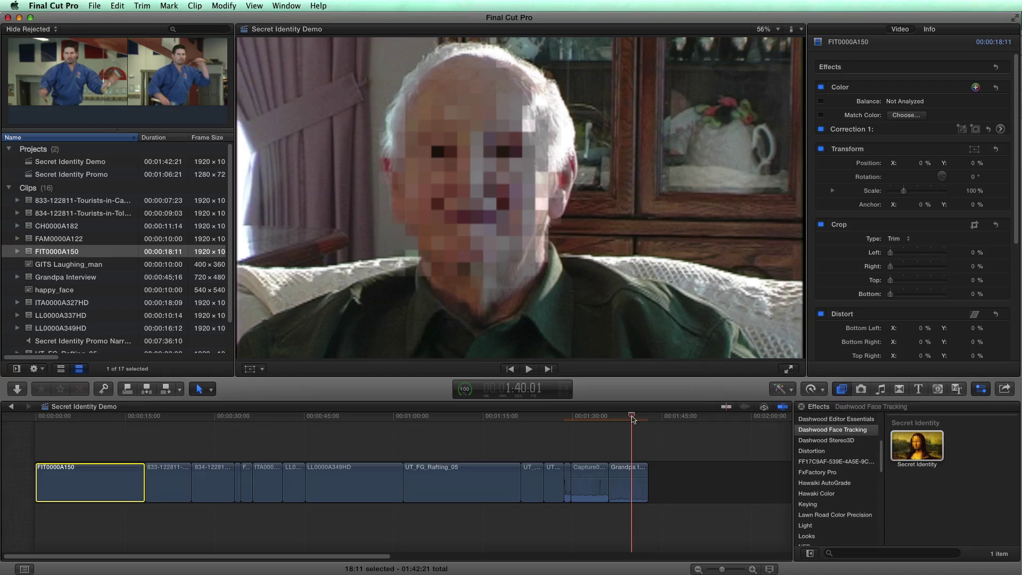
drag(632, 419, 625, 419)
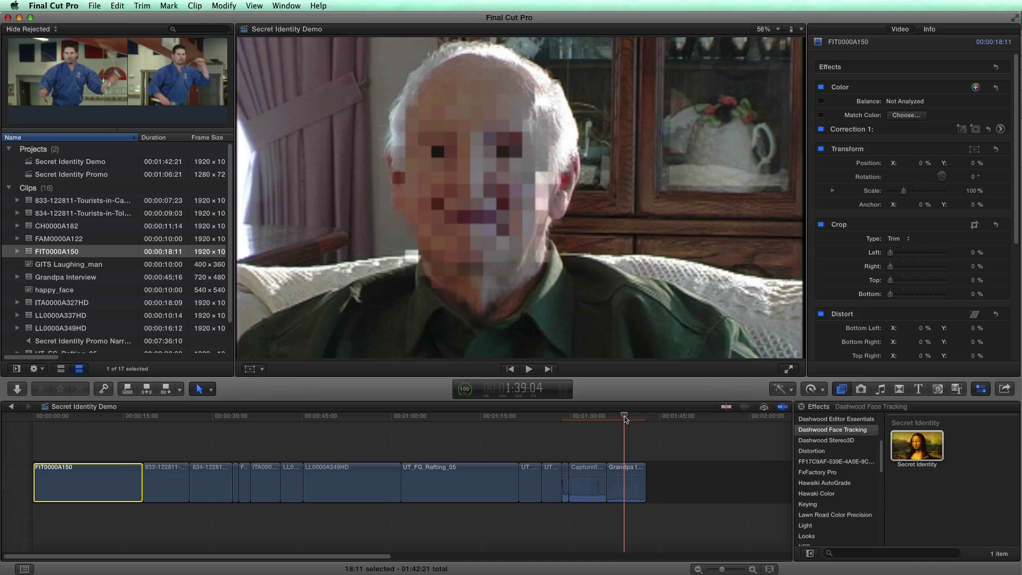
- In Premiere Pro, apply Secret Identity to the UT_MV_Motos_006 motorcycle clip
key(super+Tab)
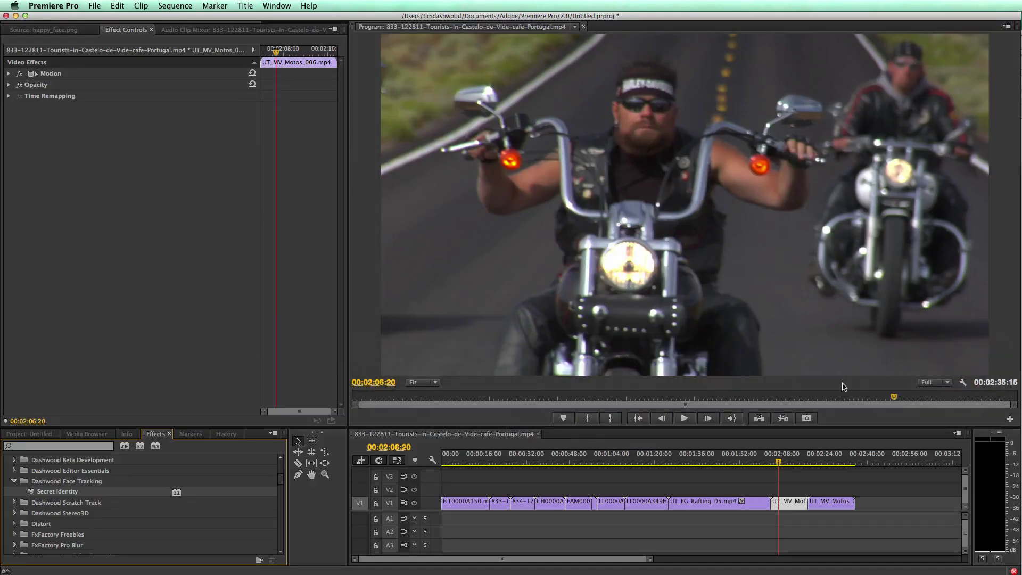
drag(778, 459, 778, 465)
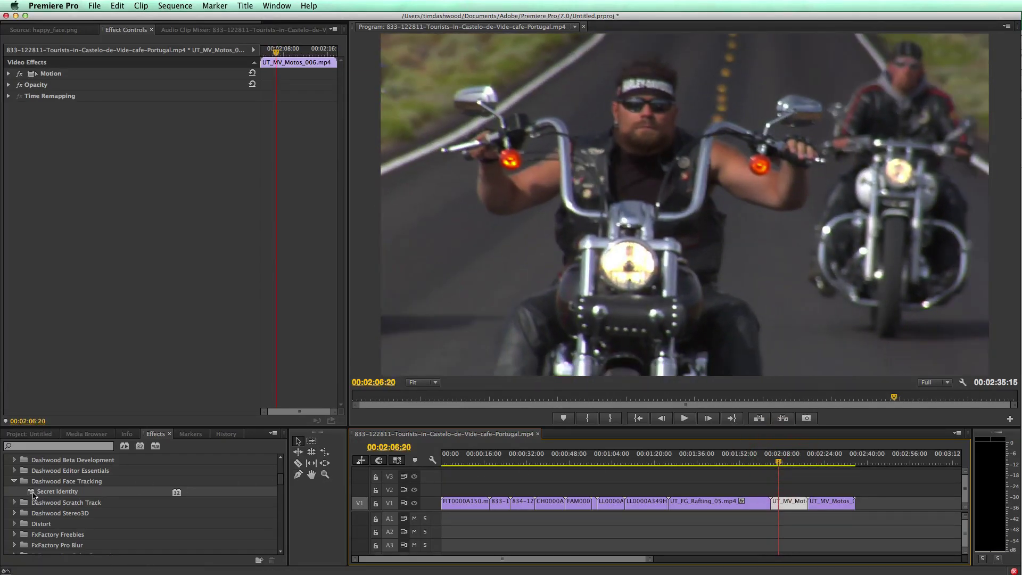
drag(35, 495, 788, 502)
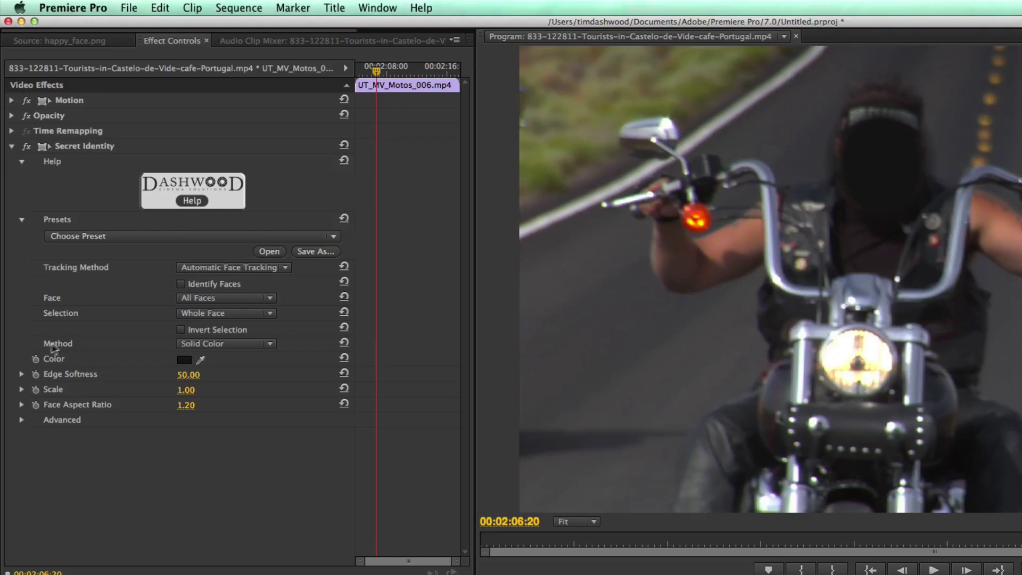
click(241, 345)
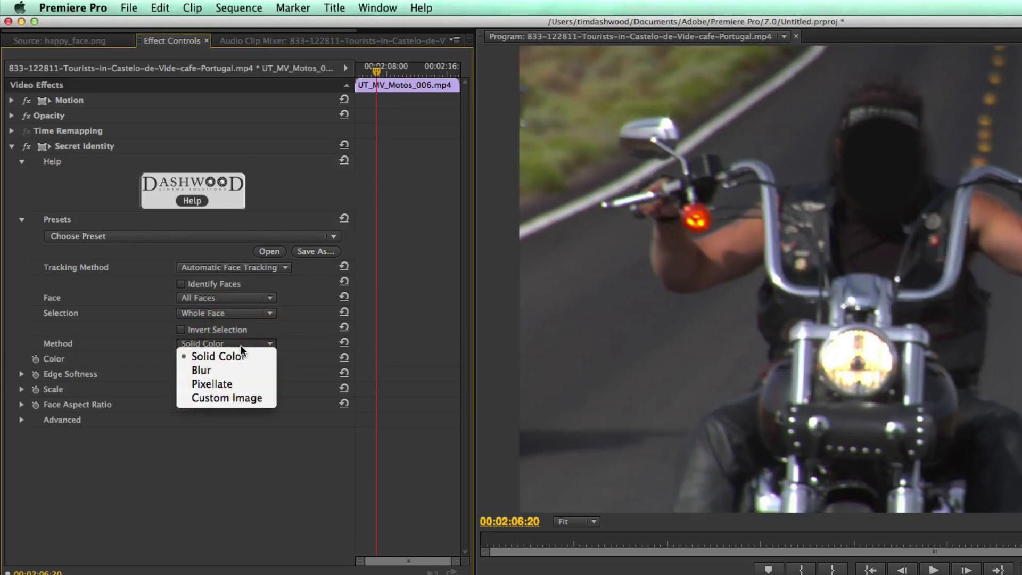
click(232, 369)
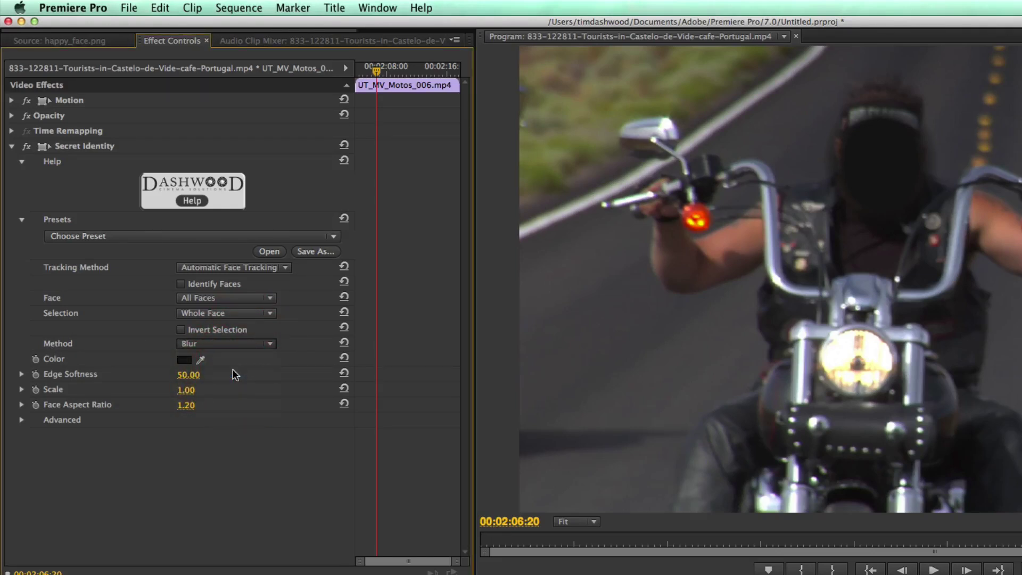
click(232, 344)
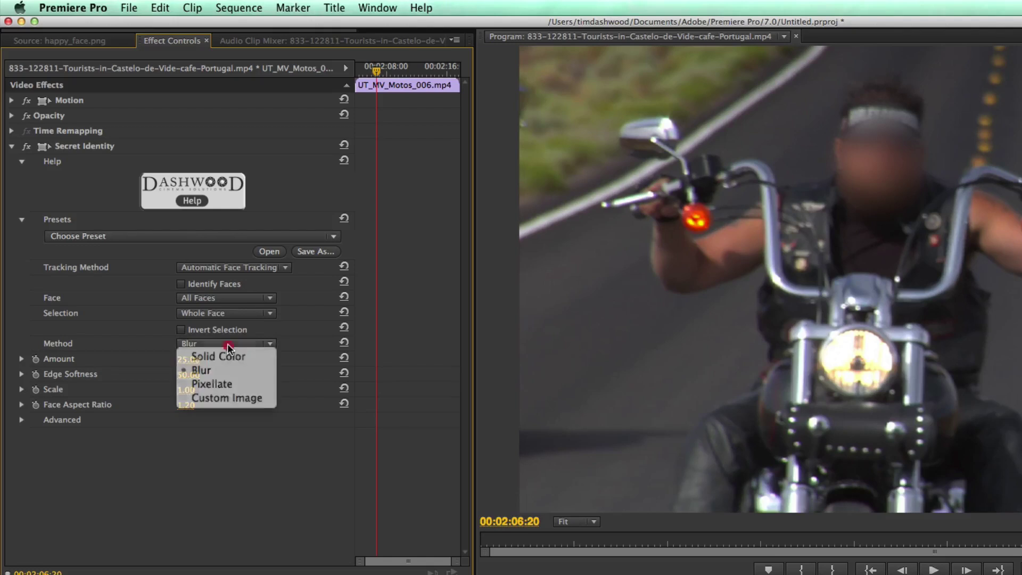
click(230, 384)
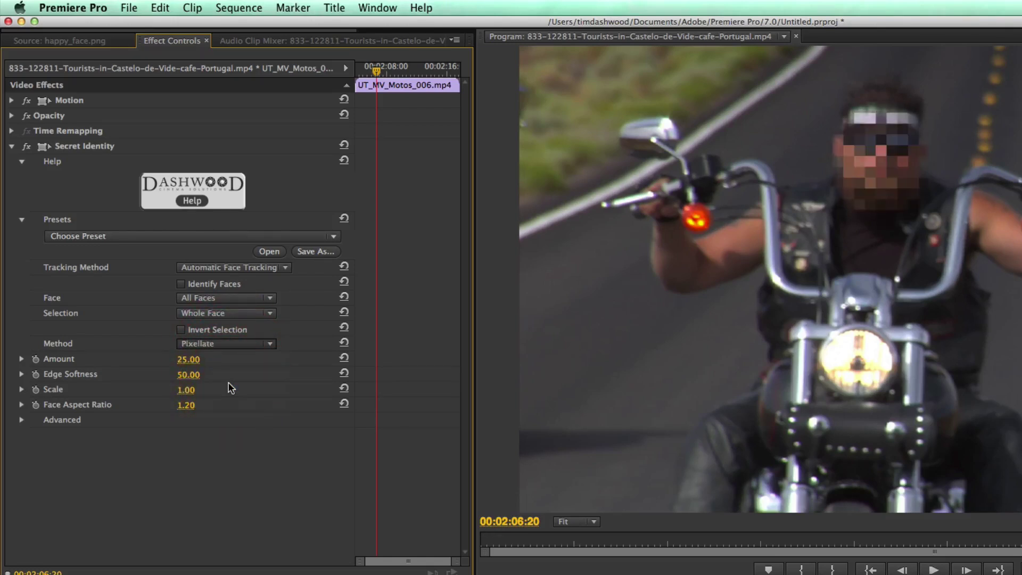
click(238, 344)
click(243, 397)
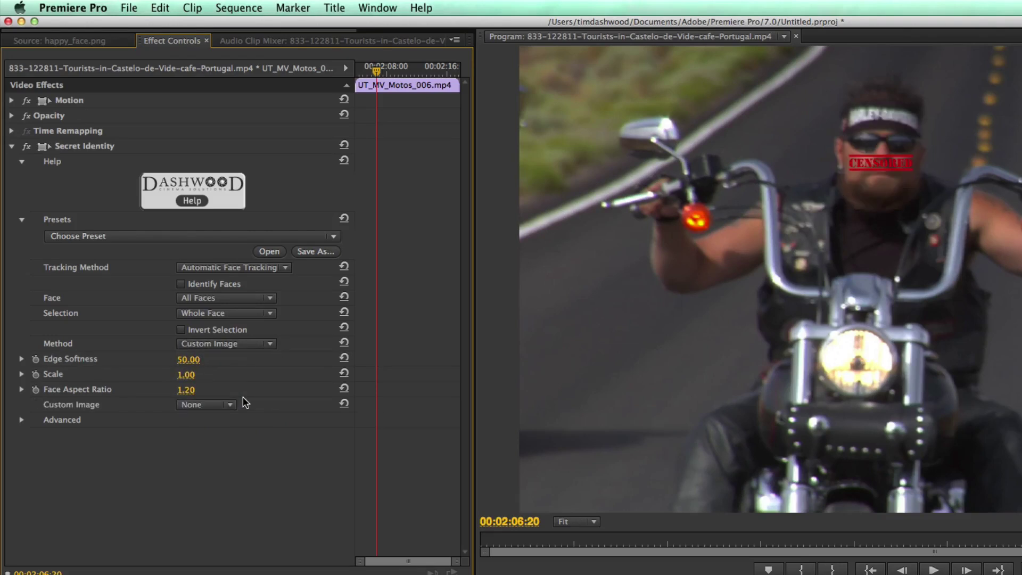
click(245, 343)
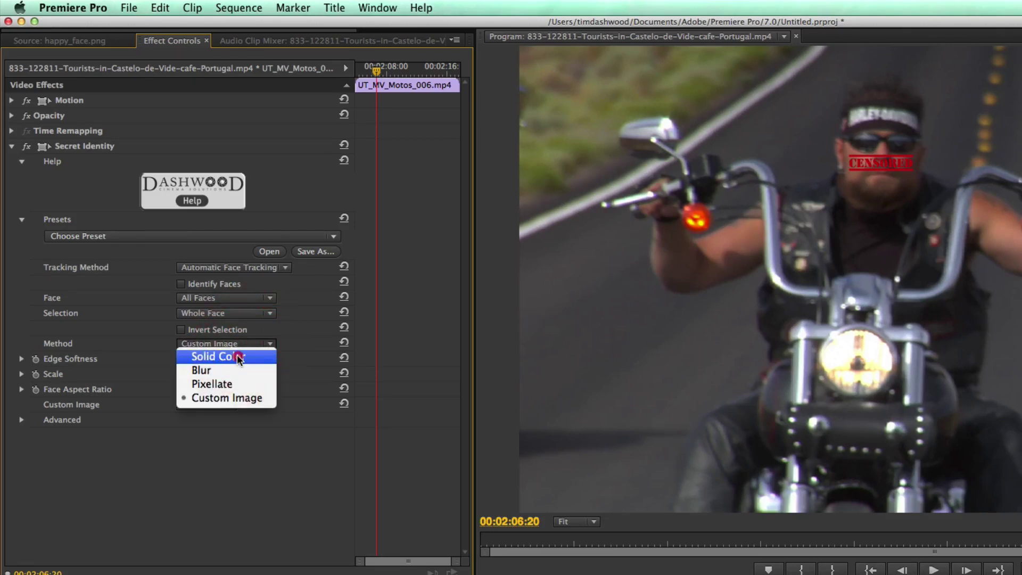
click(233, 356)
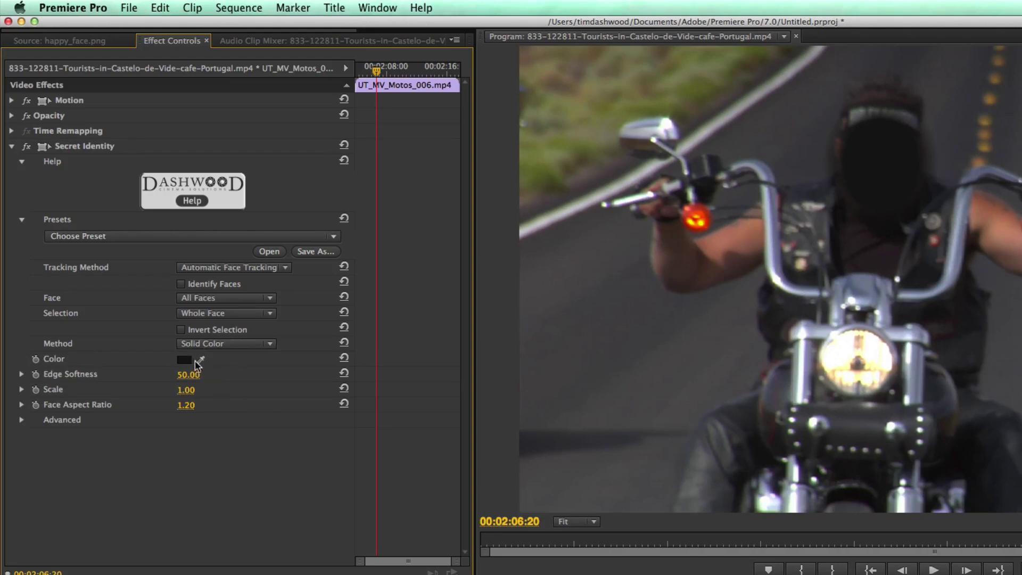
- Try the Black Bar Over Eyes preset, then switch to Image Over Mouth for a CENSORED graphic
click(138, 236)
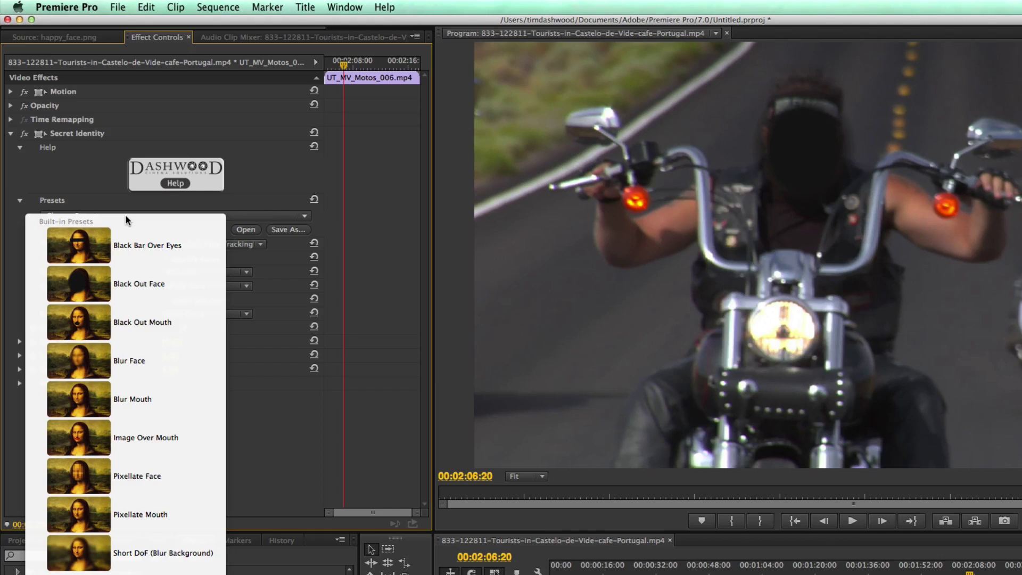
click(106, 247)
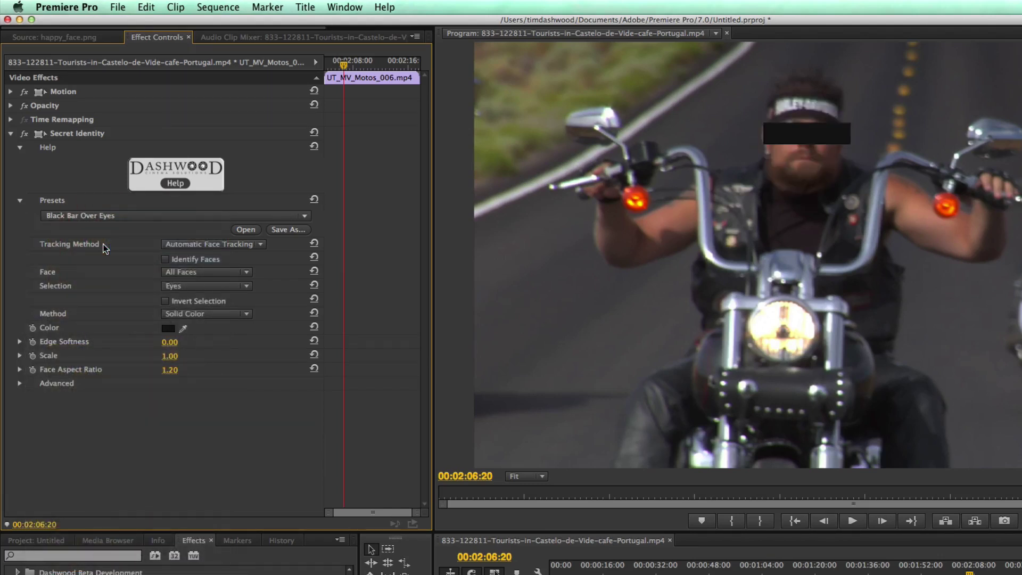
click(119, 217)
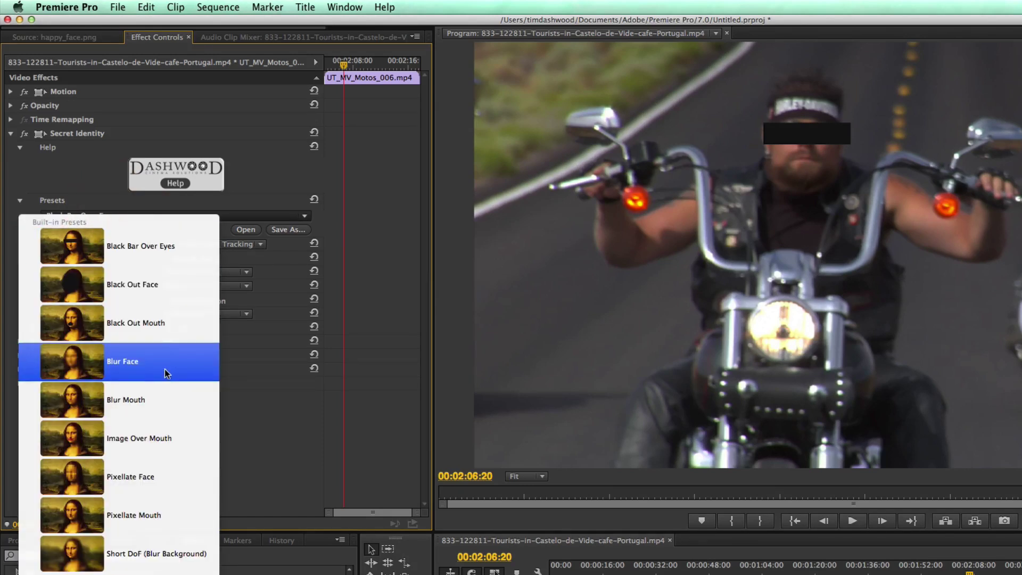
click(184, 445)
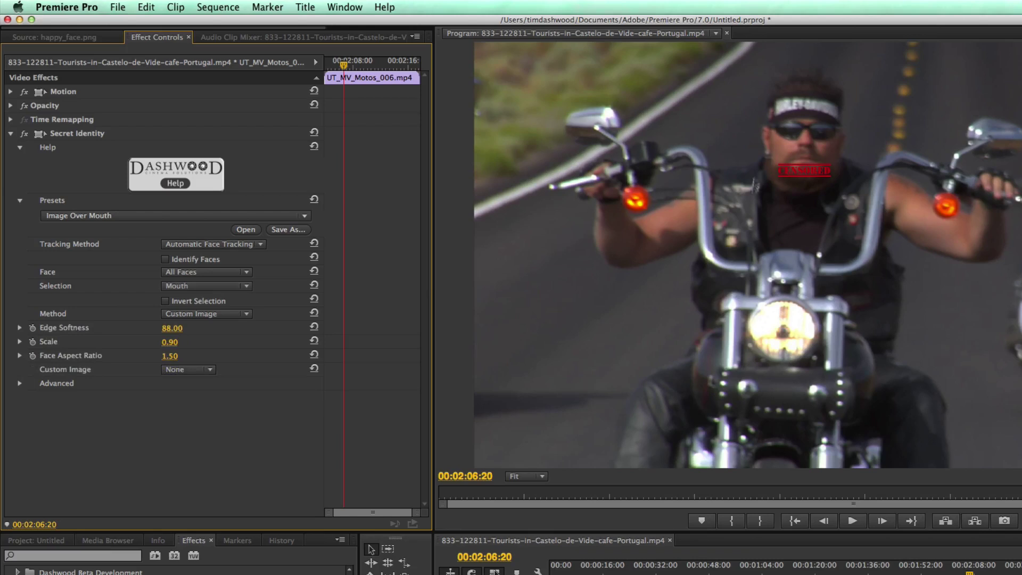
click(126, 217)
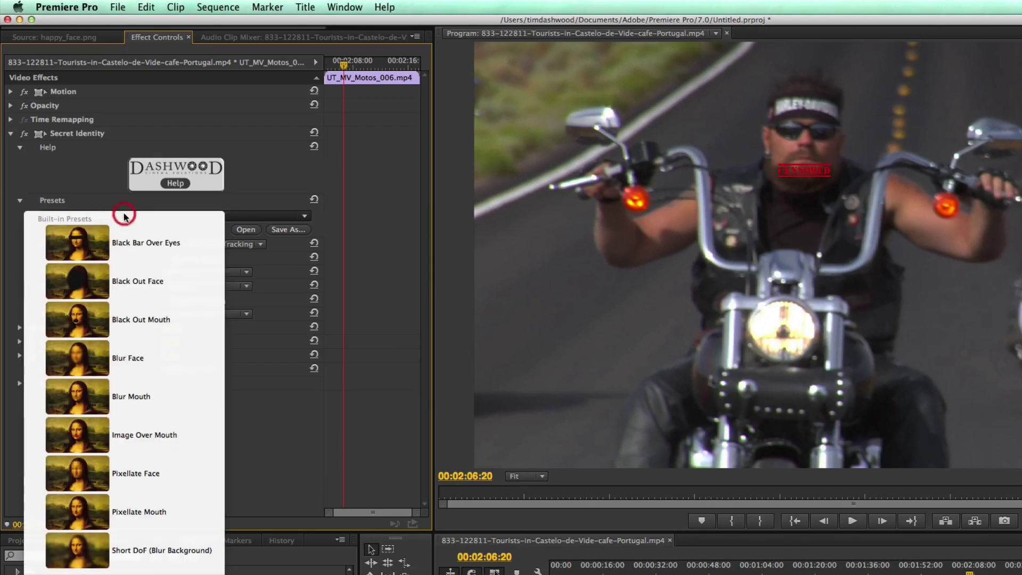
- Preview the Short DoF (Blur Background) preset, then apply the Black Out Face preset
click(193, 543)
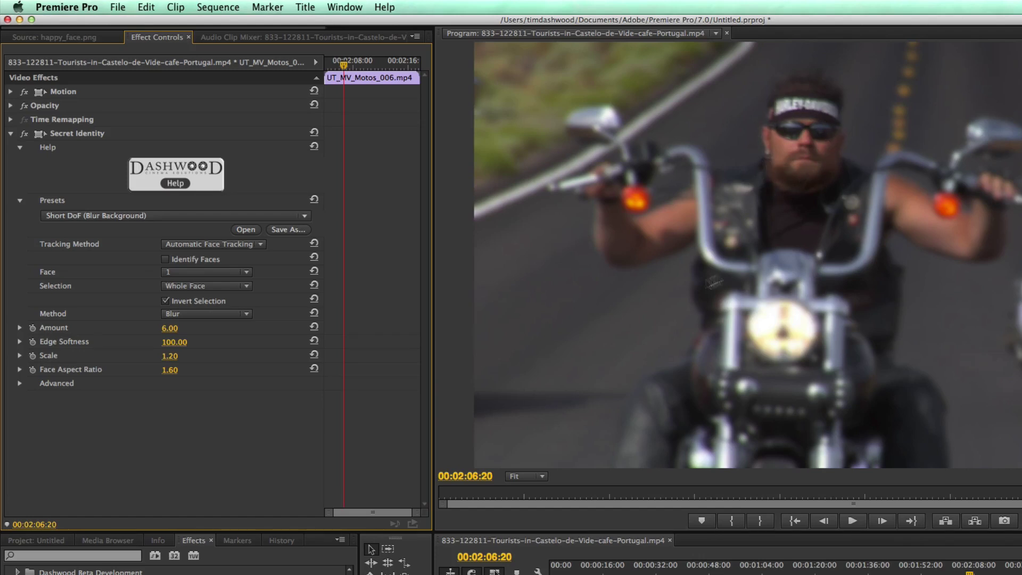
click(144, 216)
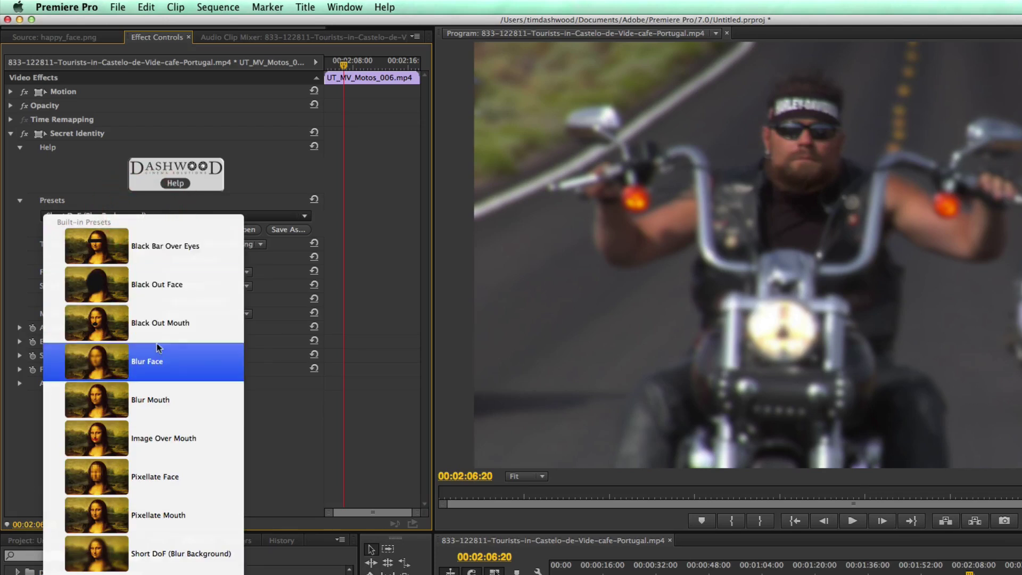
click(160, 298)
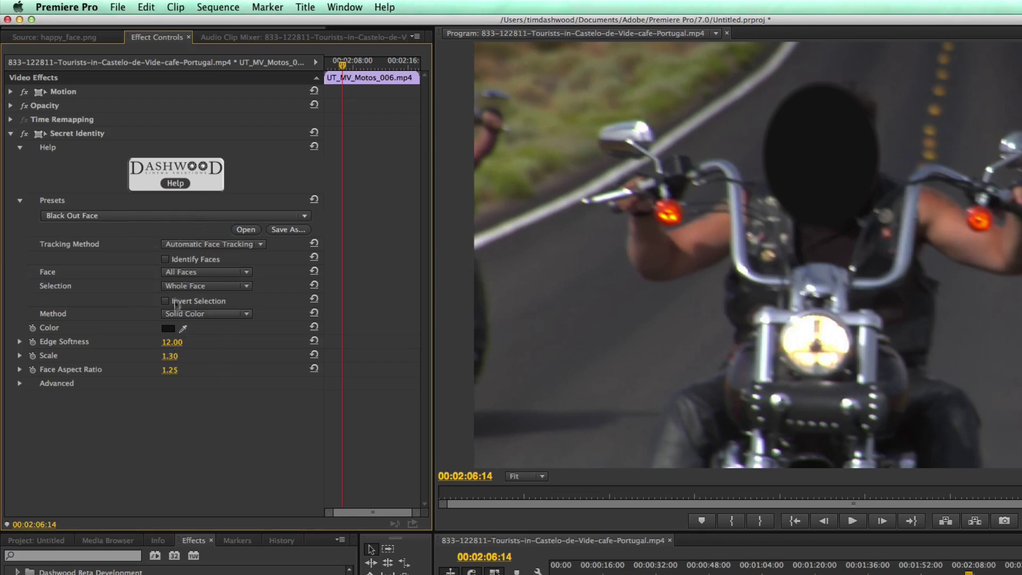
- Switch Tracking Method to manual keyframes and set a face position keyframe
click(212, 246)
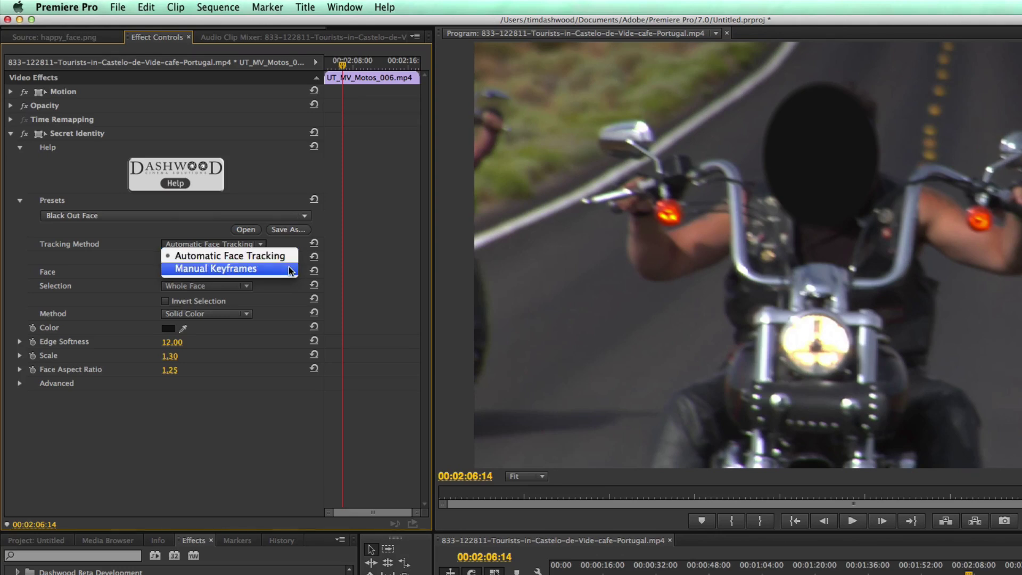
click(288, 270)
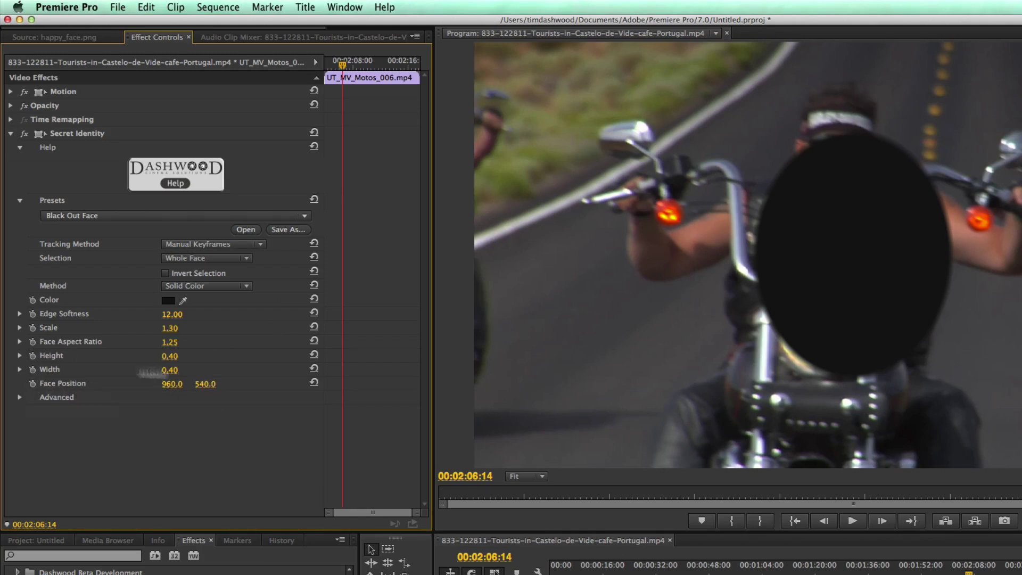
click(33, 383)
- Try Mouth and Eyes selections, settle on Whole Face, and restore Automatic Face Tracking
click(224, 259)
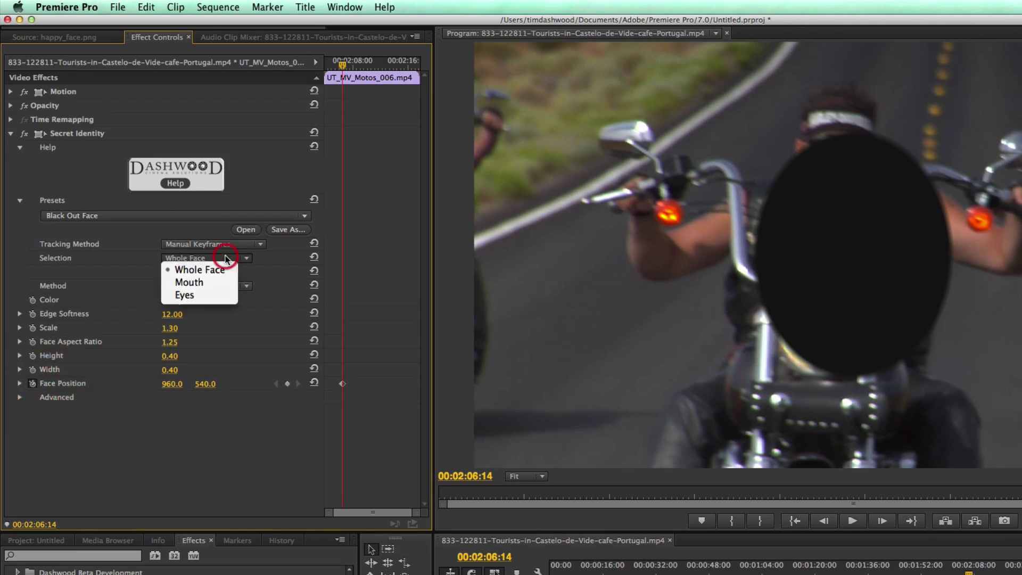
click(207, 282)
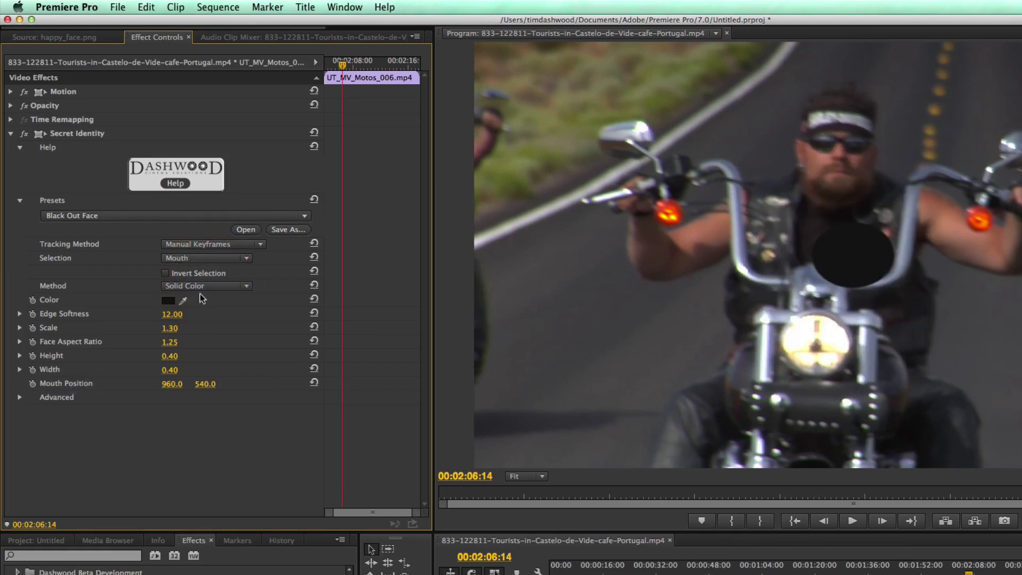
click(206, 259)
click(205, 294)
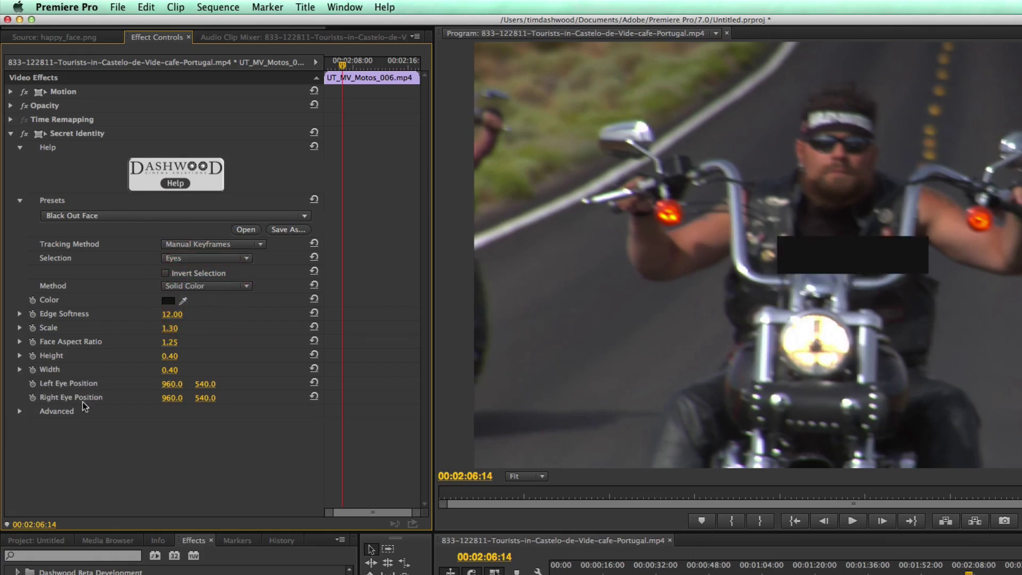
click(216, 260)
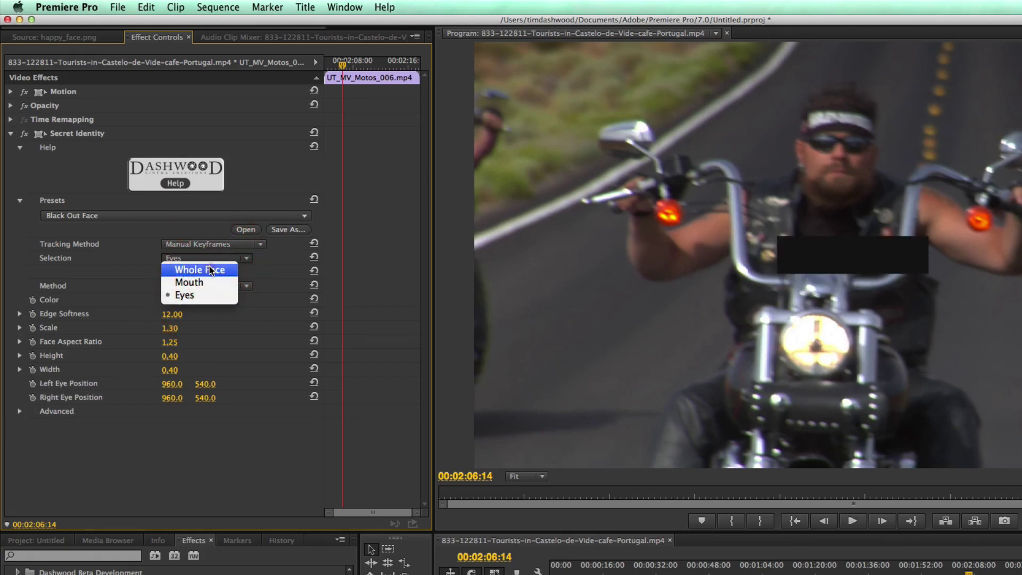
click(209, 271)
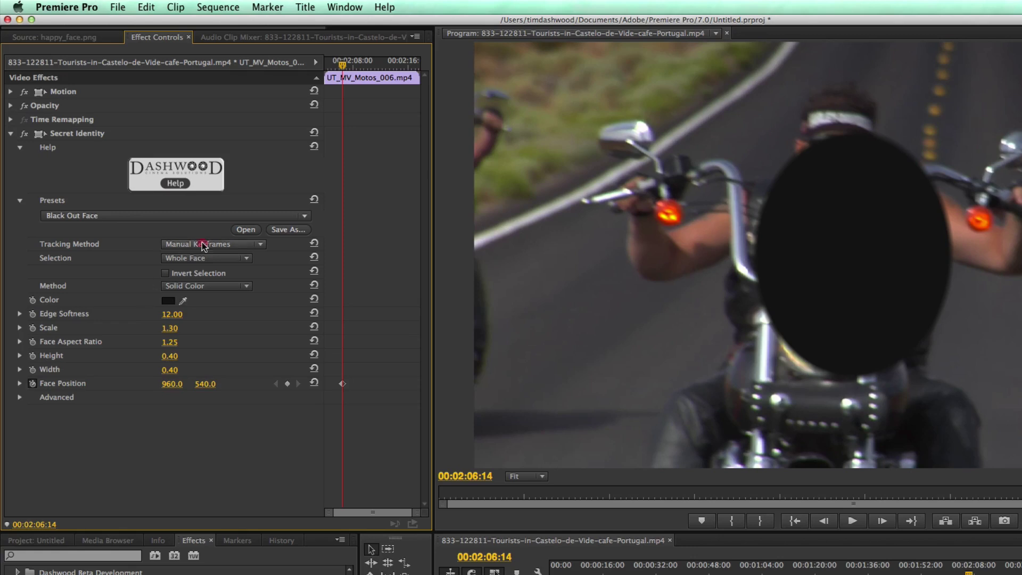
click(204, 246)
click(201, 254)
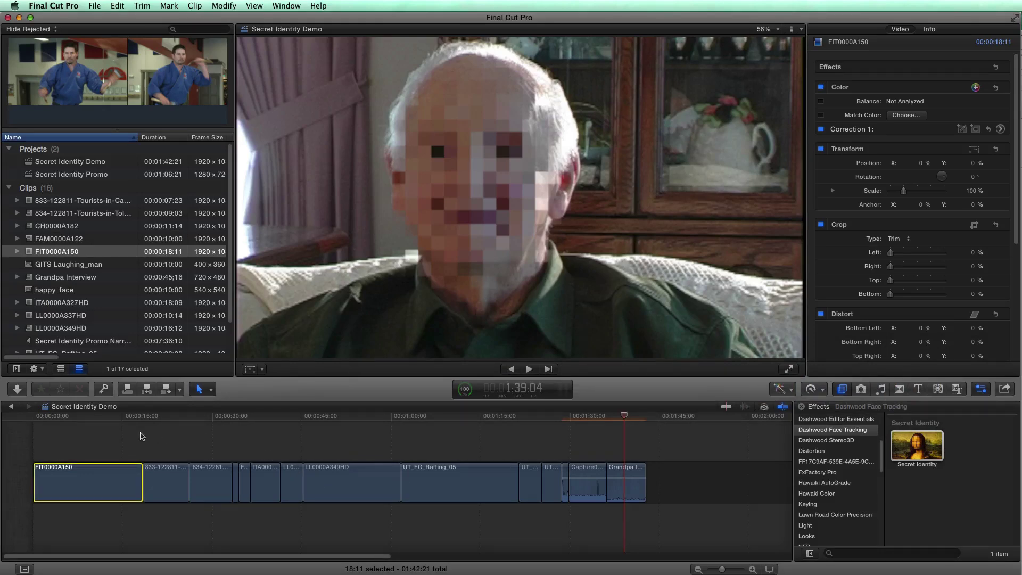
- Move the playhead to 1:31:22 and apply Secret Identity to the Capture0087 bench clip
click(158, 419)
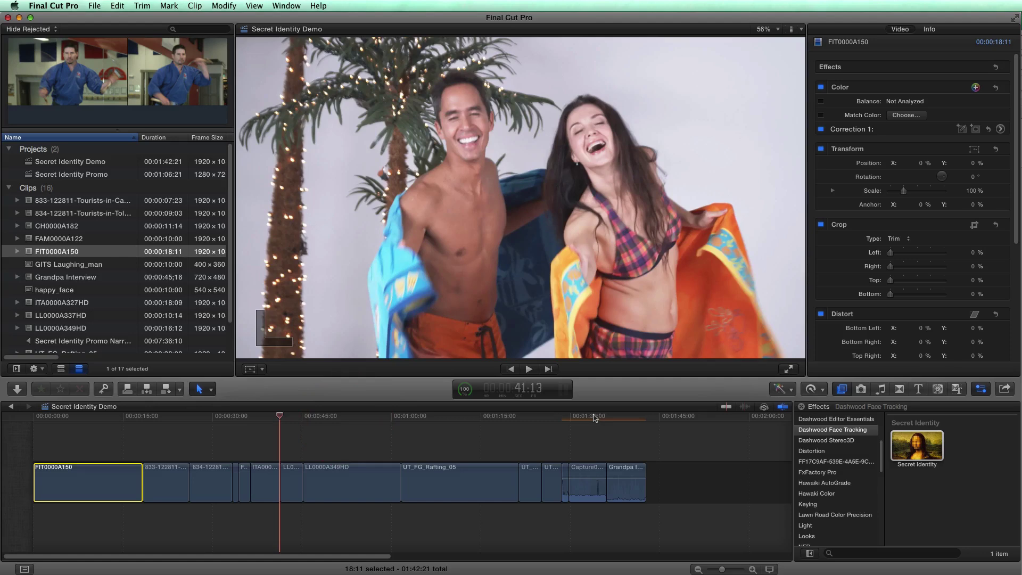
click(594, 416)
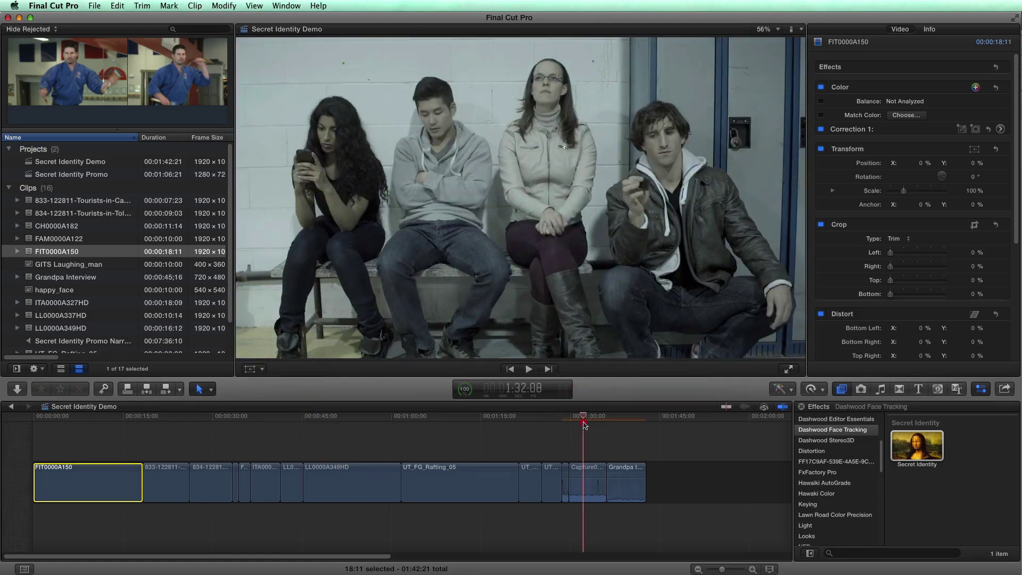
click(582, 421)
click(581, 420)
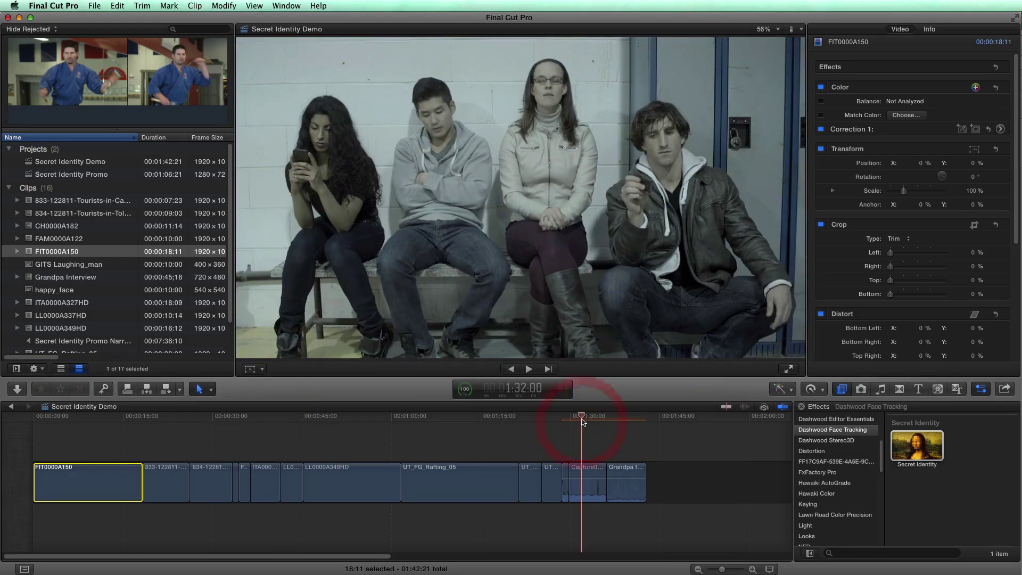
click(580, 418)
click(586, 487)
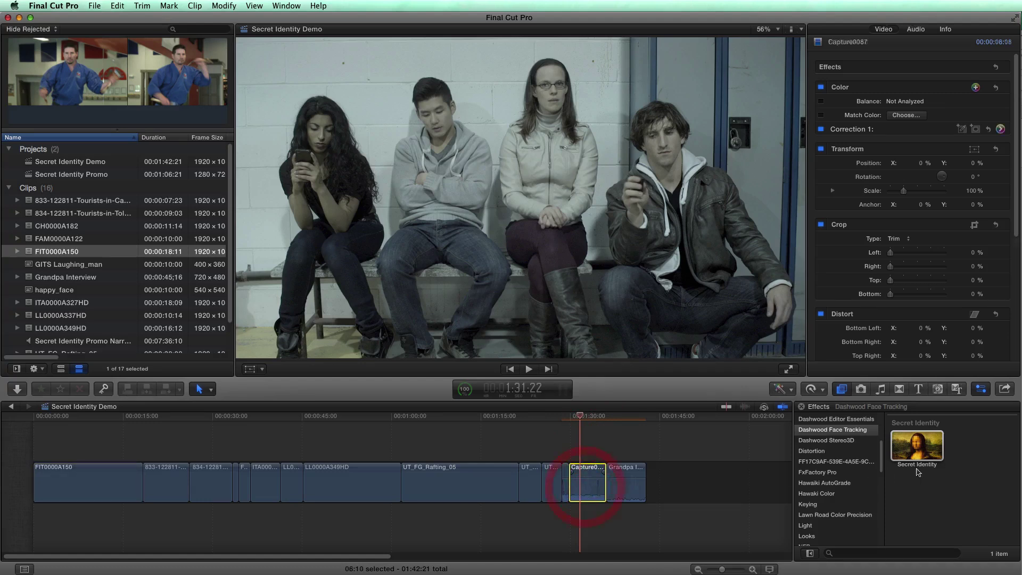
drag(916, 445, 583, 486)
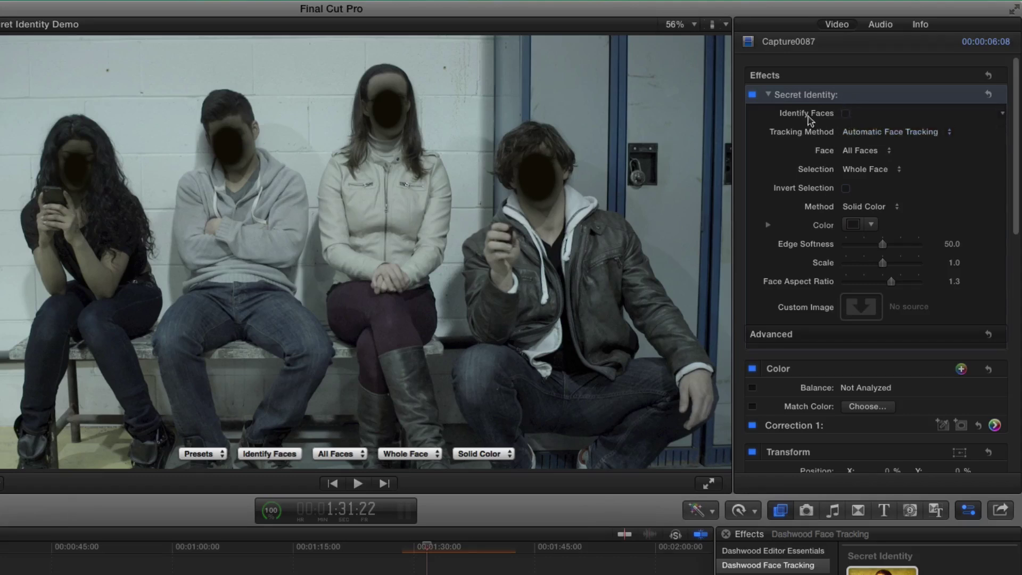
- Show the face numbers, set the Face pop-up to 2, then turn Identify Faces off
click(847, 114)
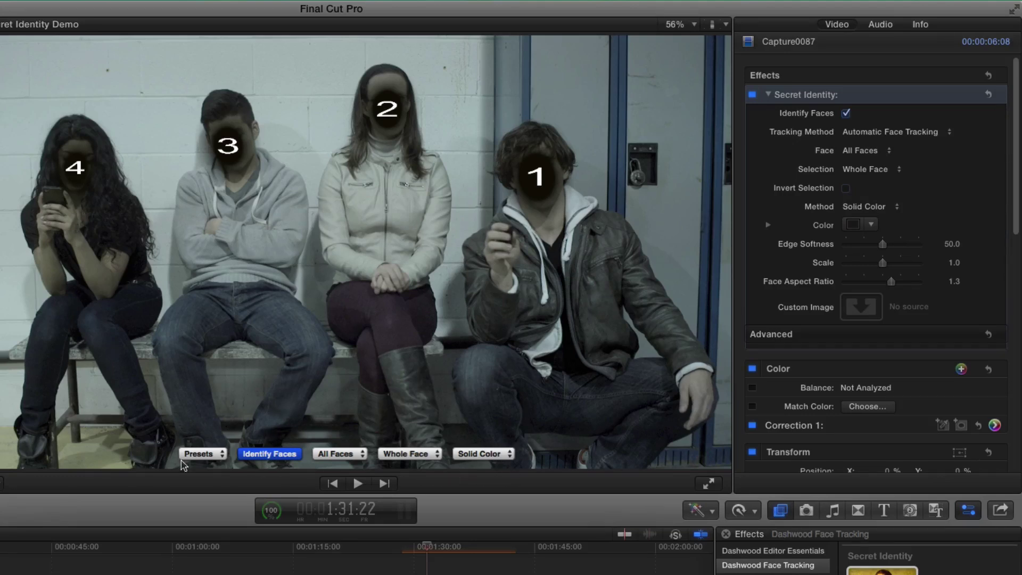
click(270, 455)
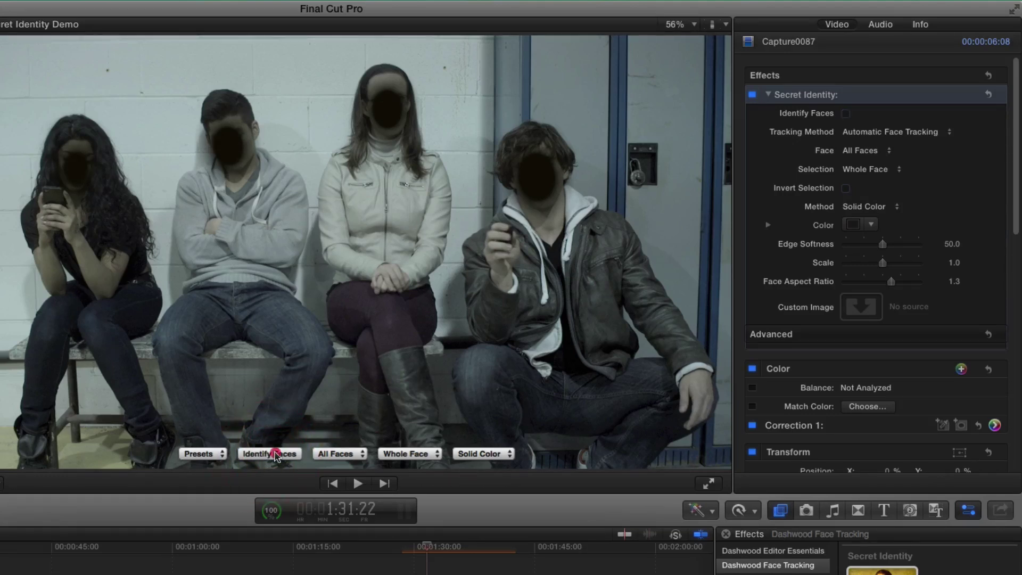
click(274, 457)
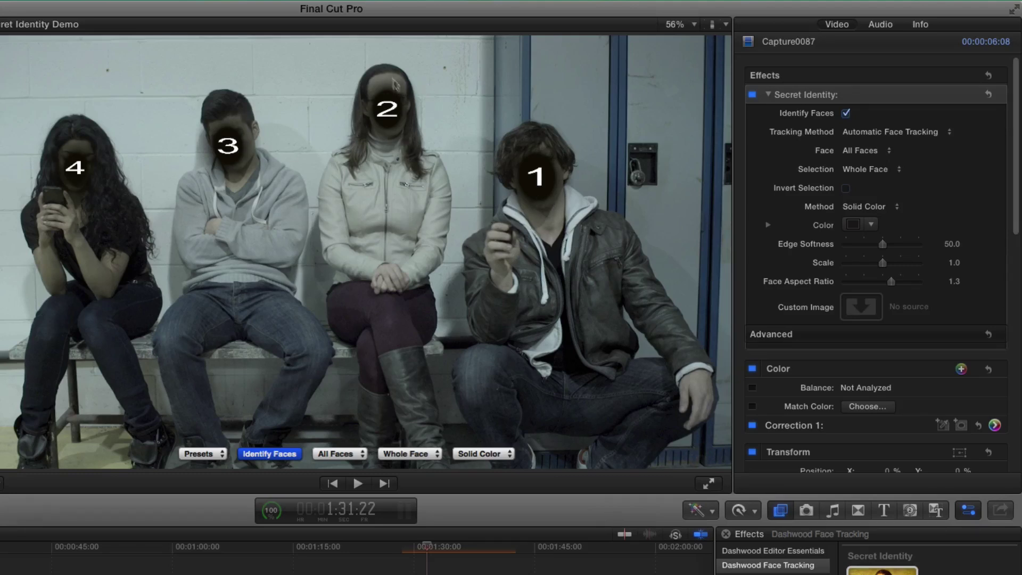
click(868, 151)
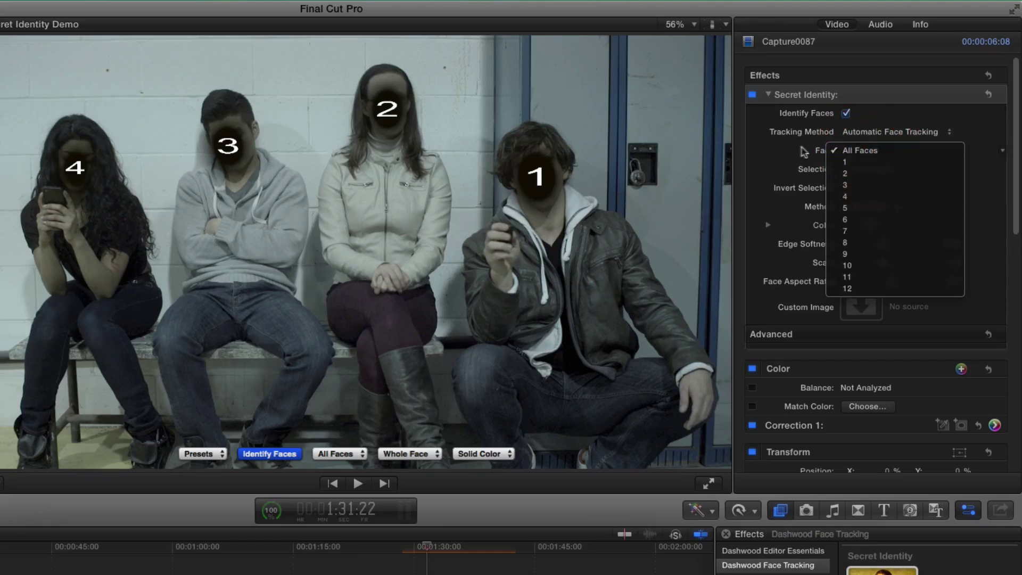
click(803, 150)
click(863, 152)
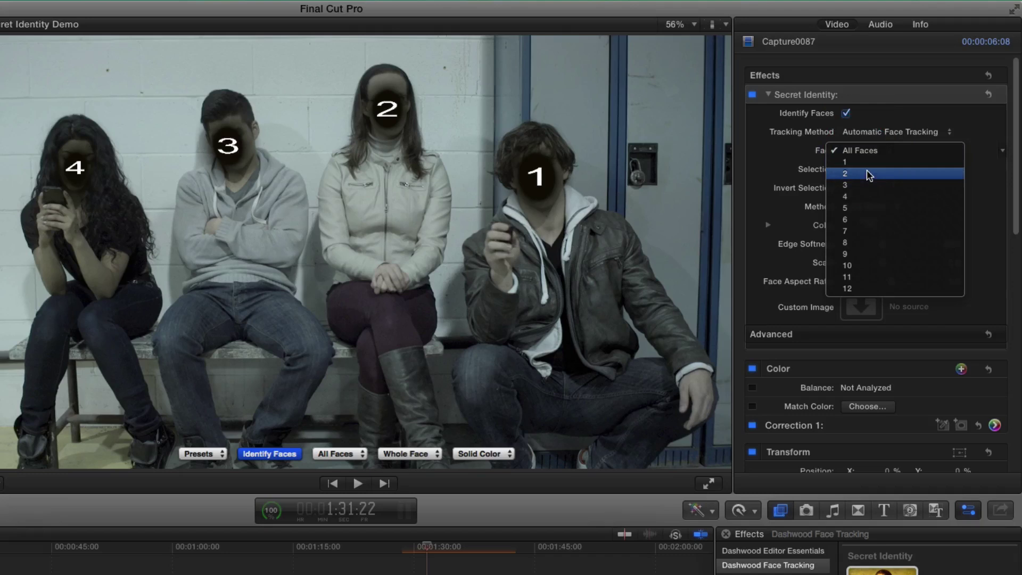
click(867, 173)
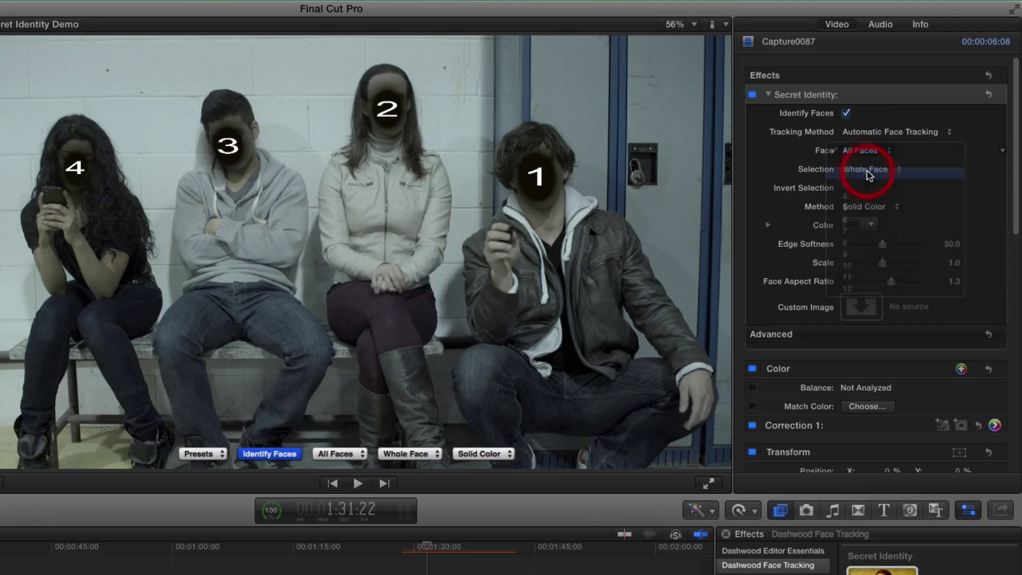
click(846, 113)
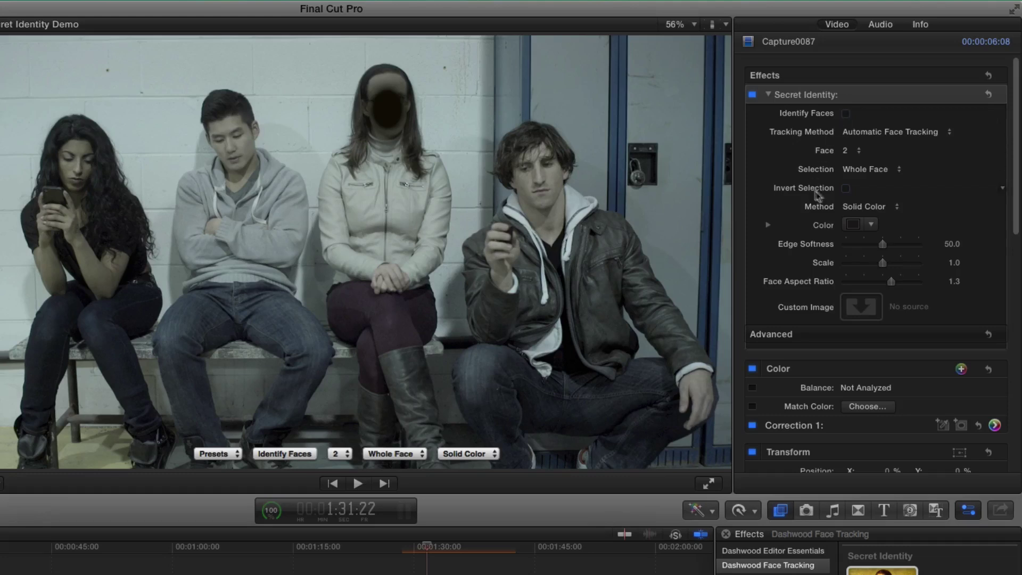
- Try Pixellate as the masking method for face 2, reducing its Amount to 15.0
click(877, 207)
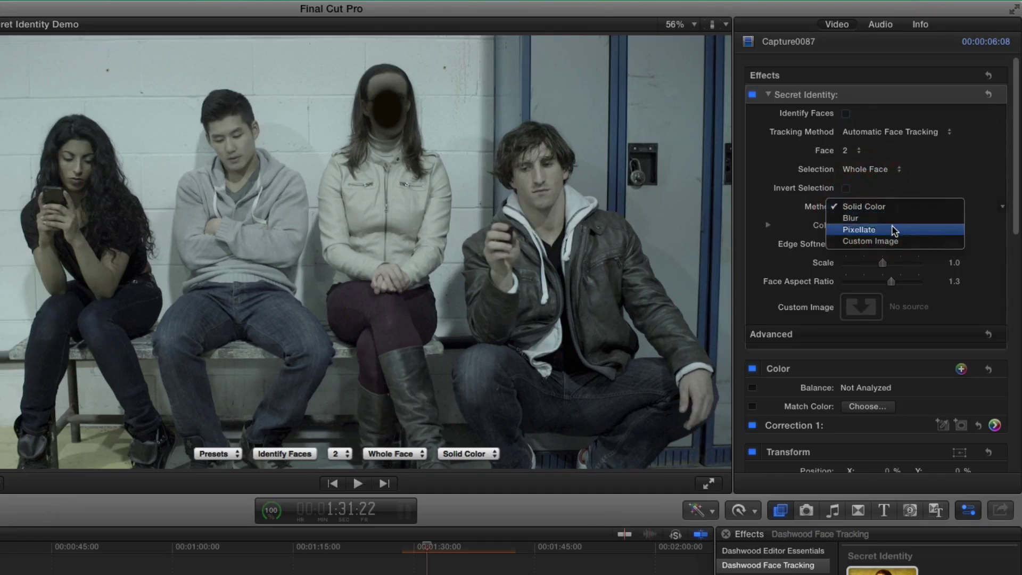
click(896, 230)
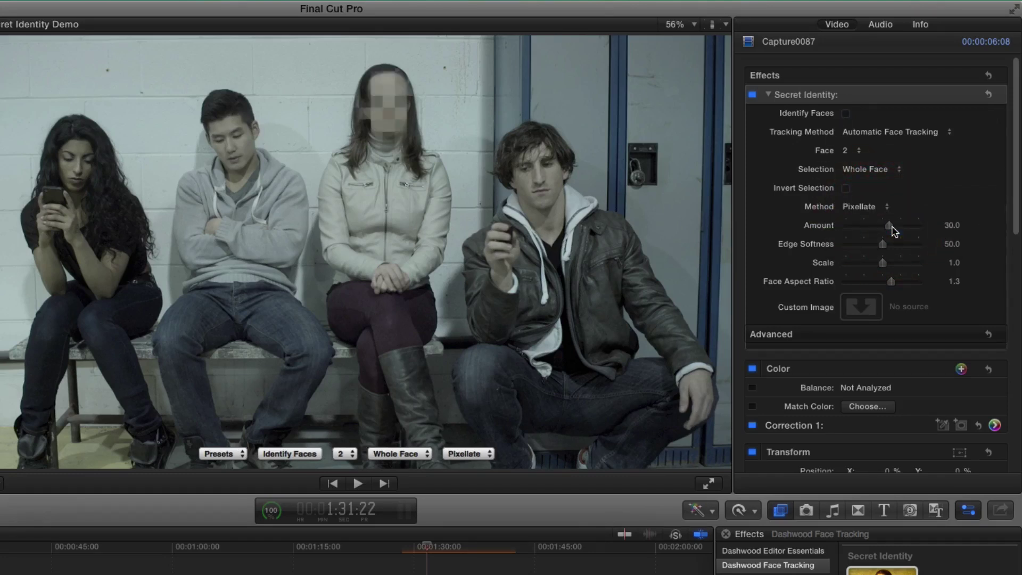
click(873, 208)
click(865, 210)
click(875, 207)
drag(893, 227, 869, 229)
- Switch face 2's mask to Blur and set its Amount to 6.0
click(872, 208)
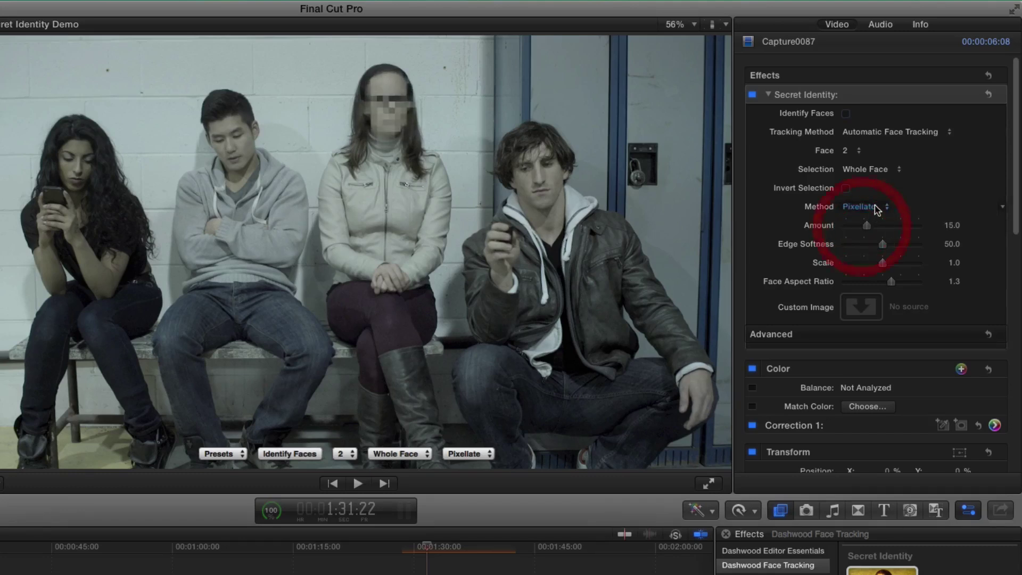
click(868, 198)
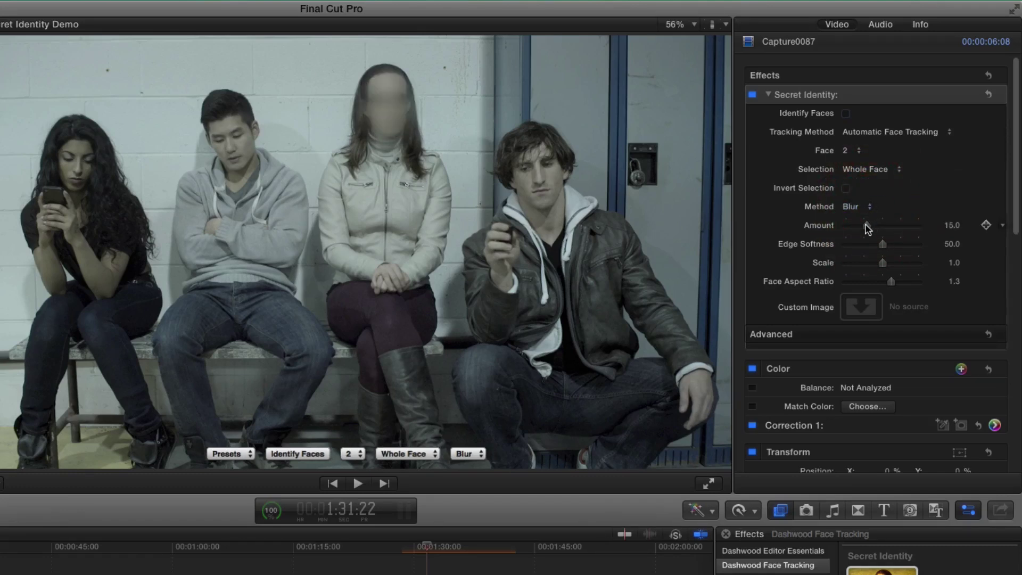
mouse_move(866, 228)
mouse_down()
mouse_move(904, 230)
mouse_move(857, 229)
mouse_up()
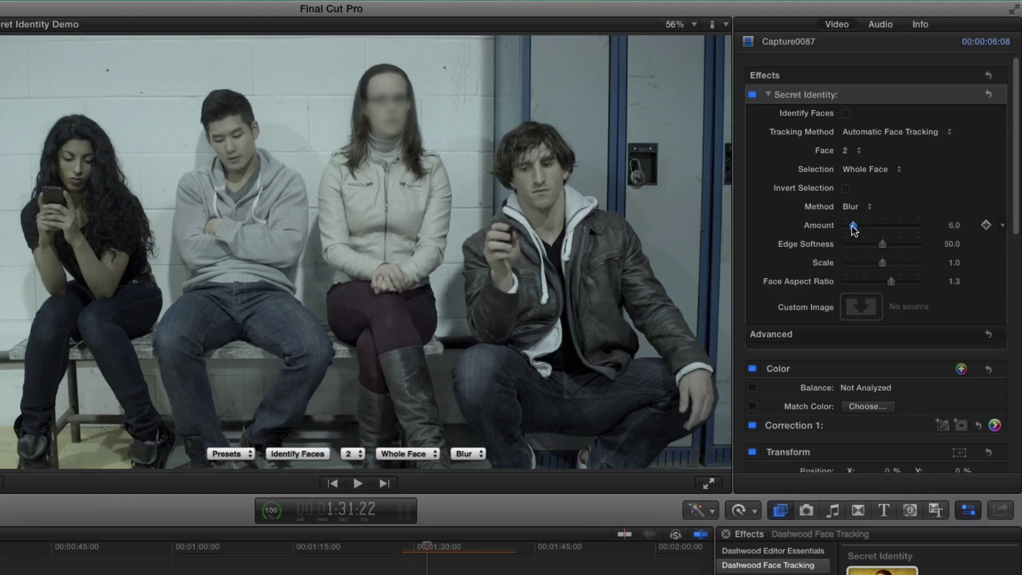
drag(854, 230, 854, 230)
- Set face 2's mask back to Solid Color and make it green
click(853, 207)
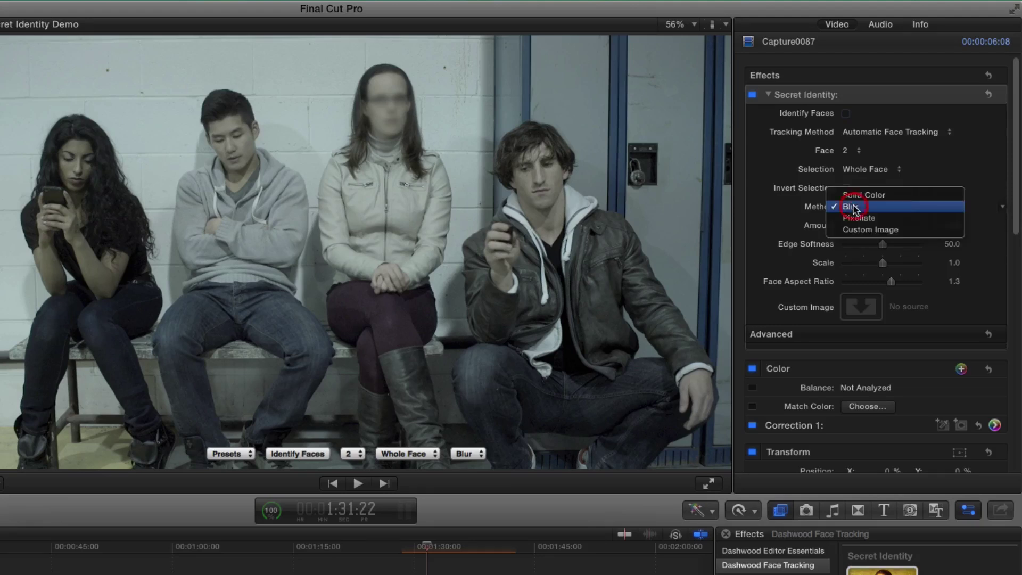
click(863, 196)
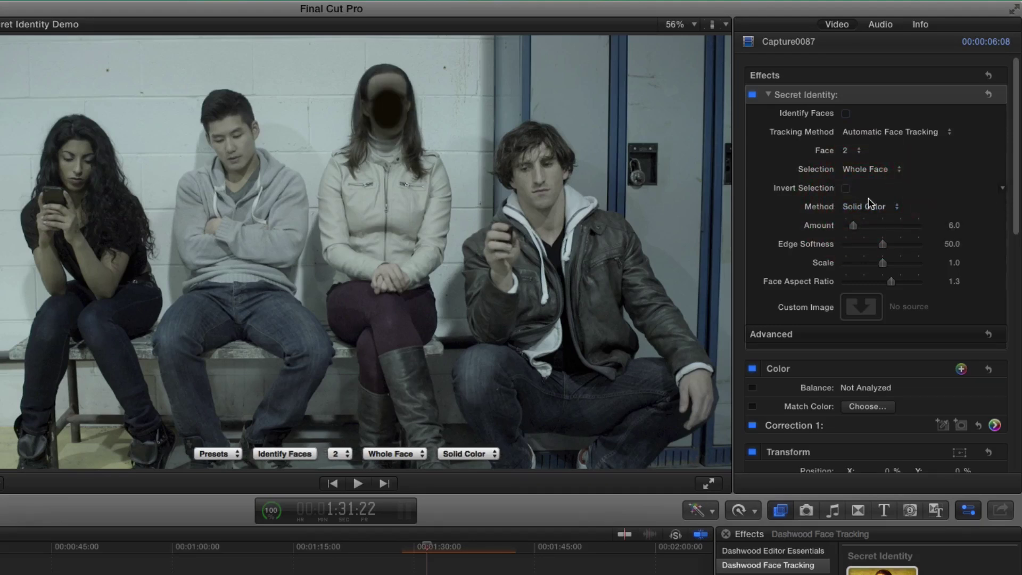
click(851, 224)
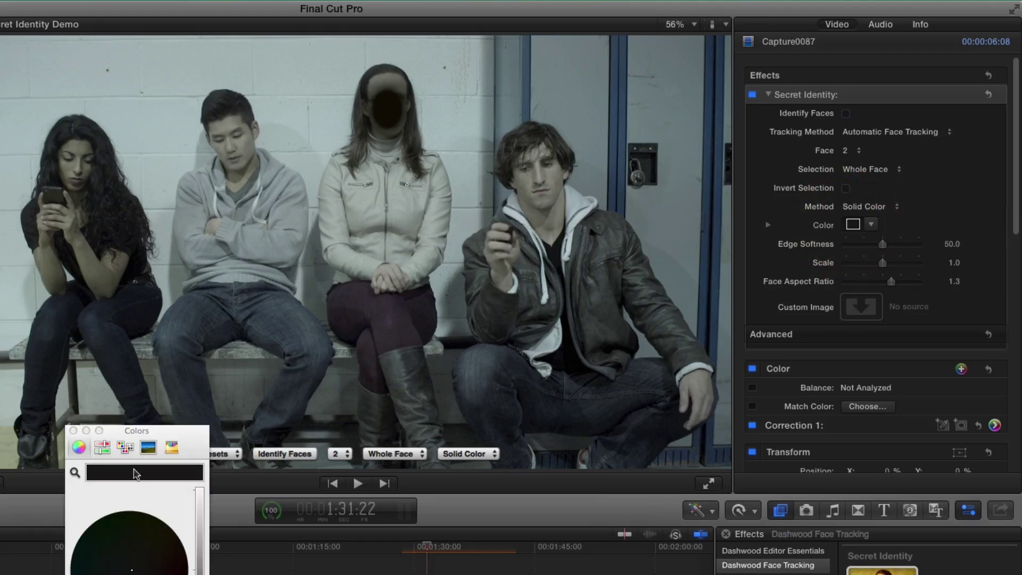
click(134, 557)
drag(198, 569, 199, 495)
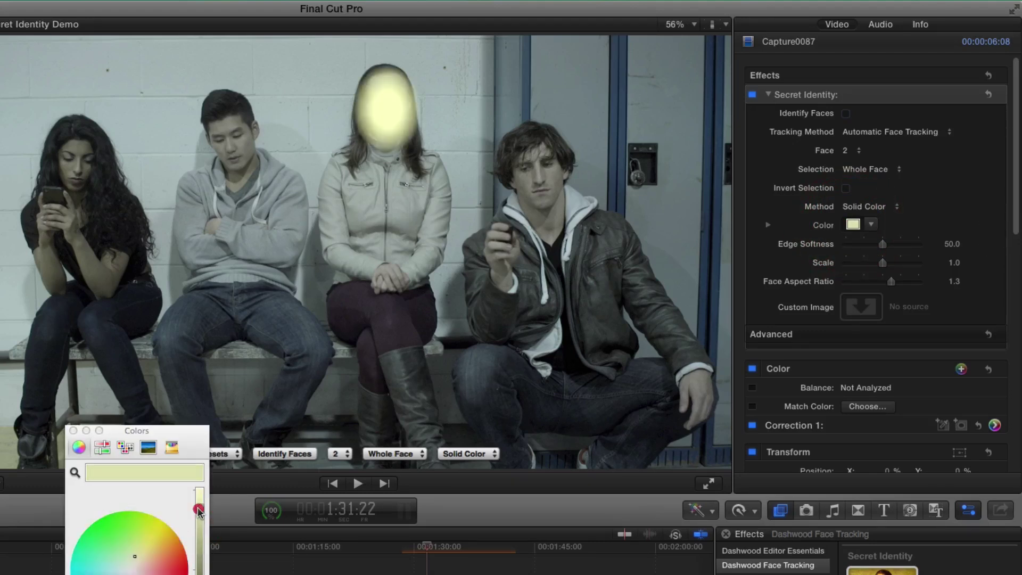
click(105, 533)
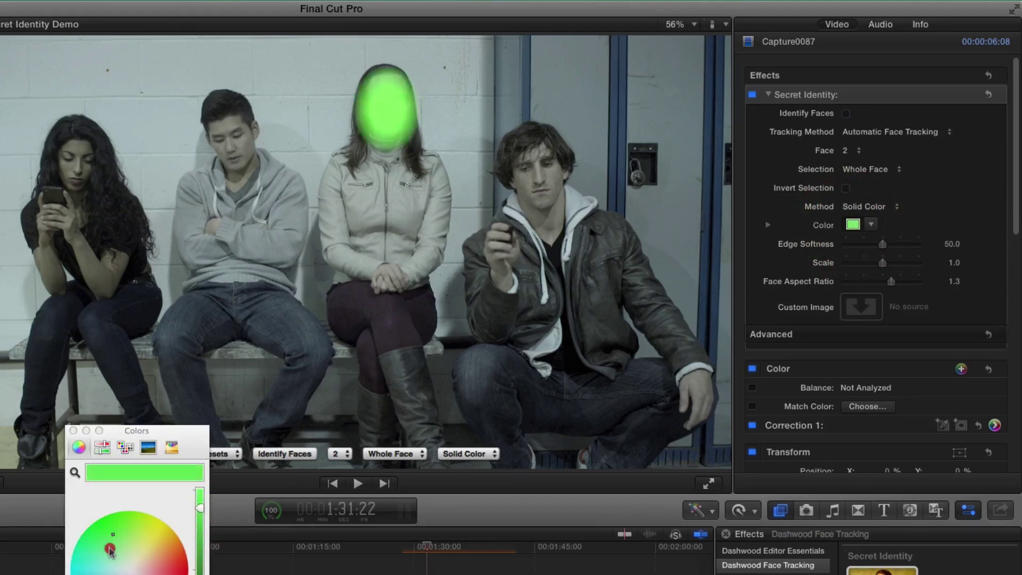
- Close the Colors window and change the masking method to Custom Image
click(73, 430)
click(884, 207)
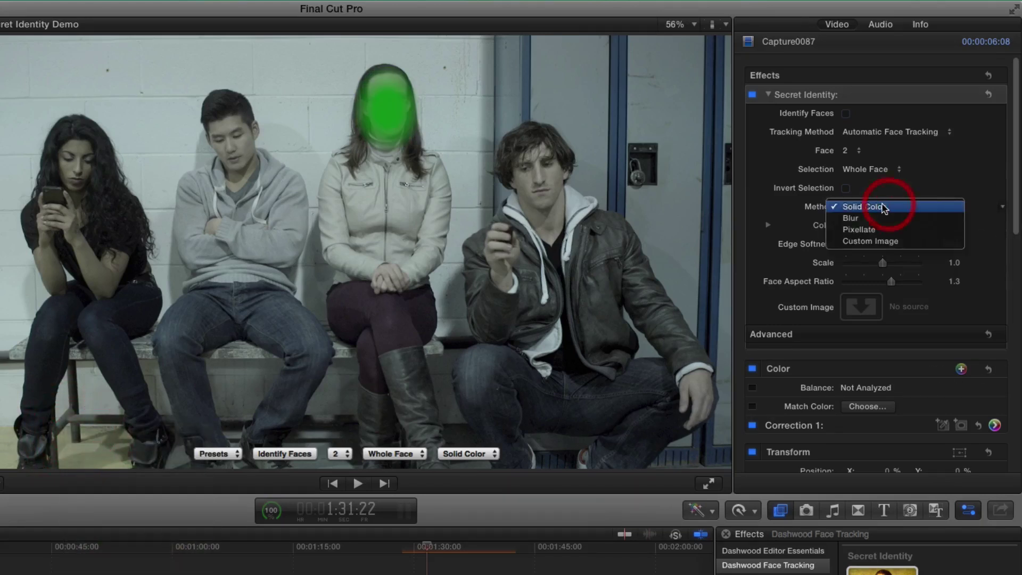
click(911, 243)
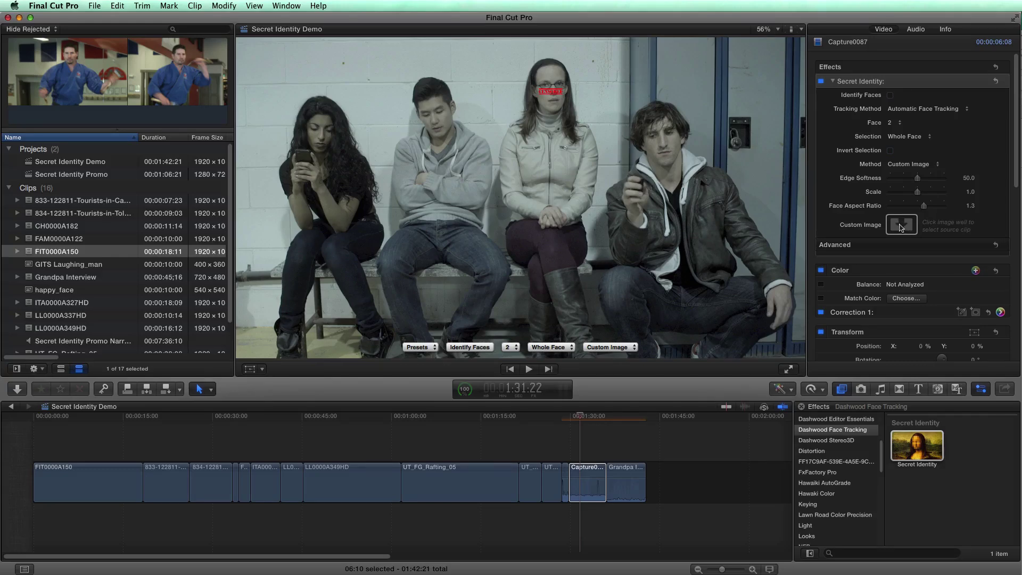
- Use the happy_face clip as the Custom Image source
click(901, 226)
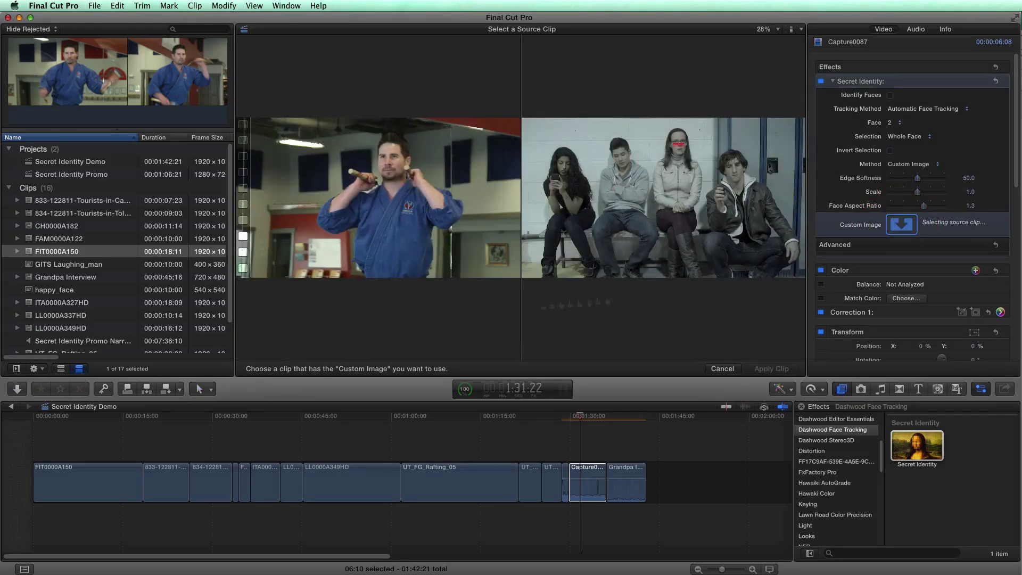
click(32, 292)
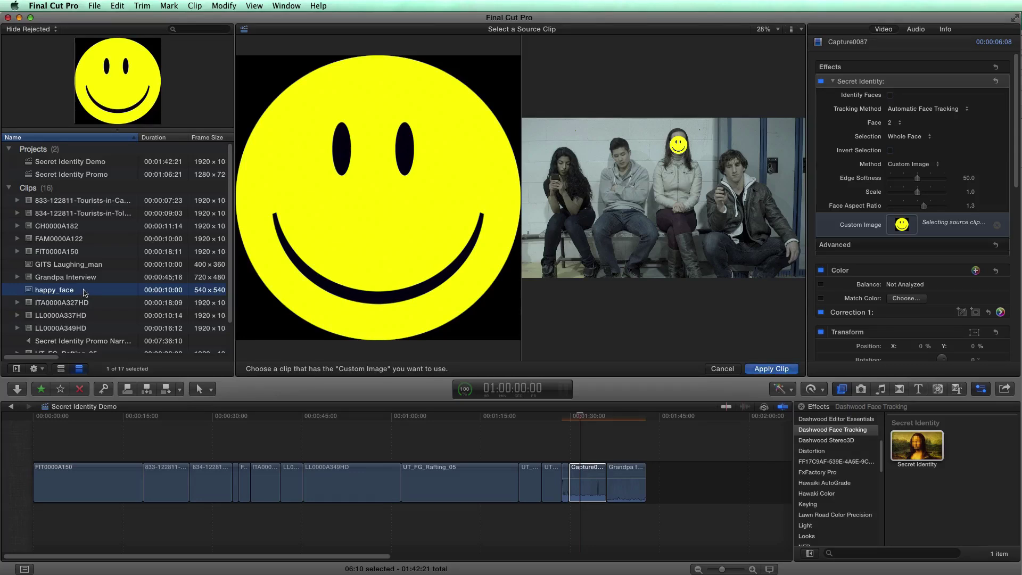
click(778, 369)
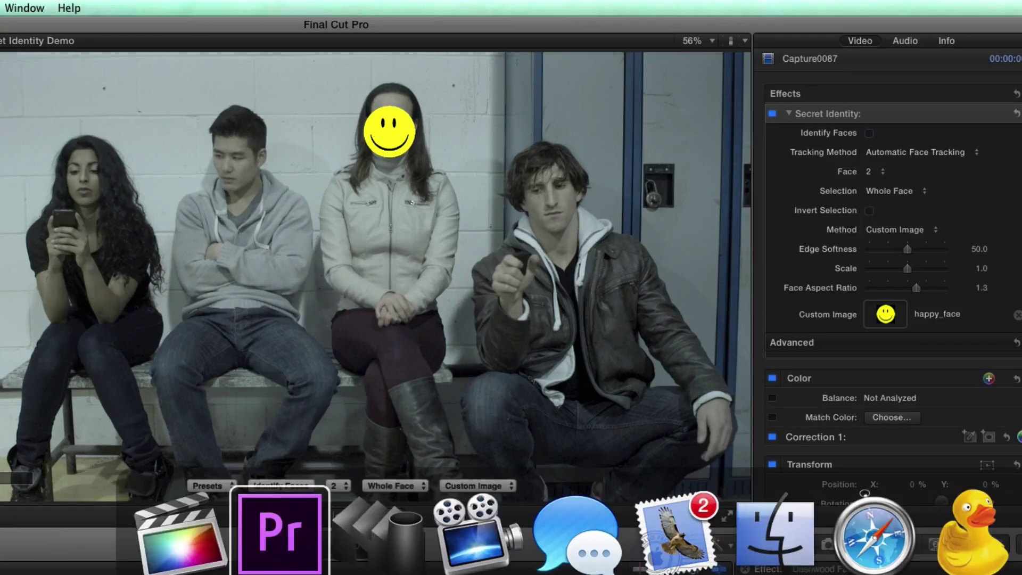
- In Premiere Pro, place happy_face.png on track V2 above the motorcycle clip
click(279, 532)
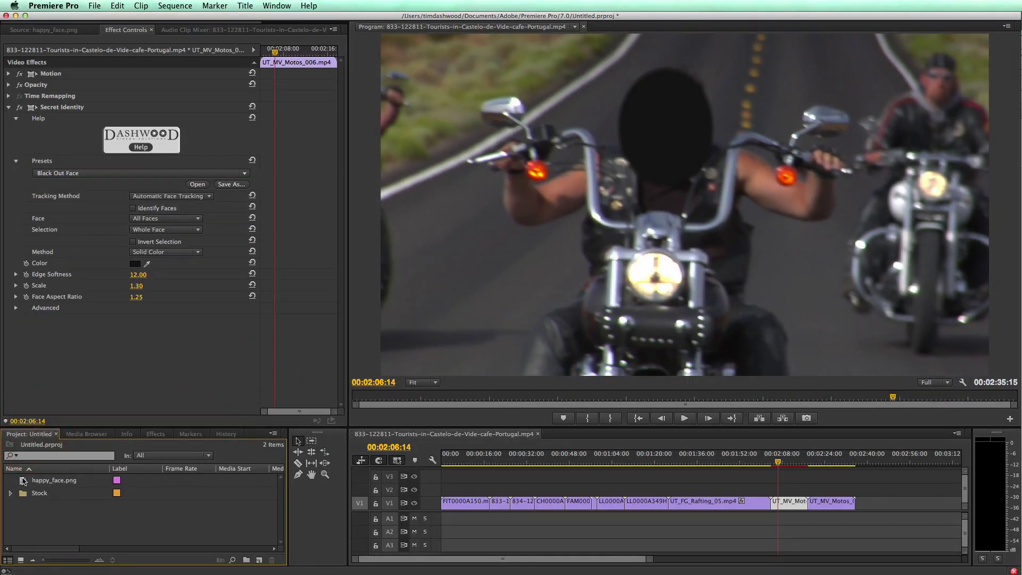
click(23, 481)
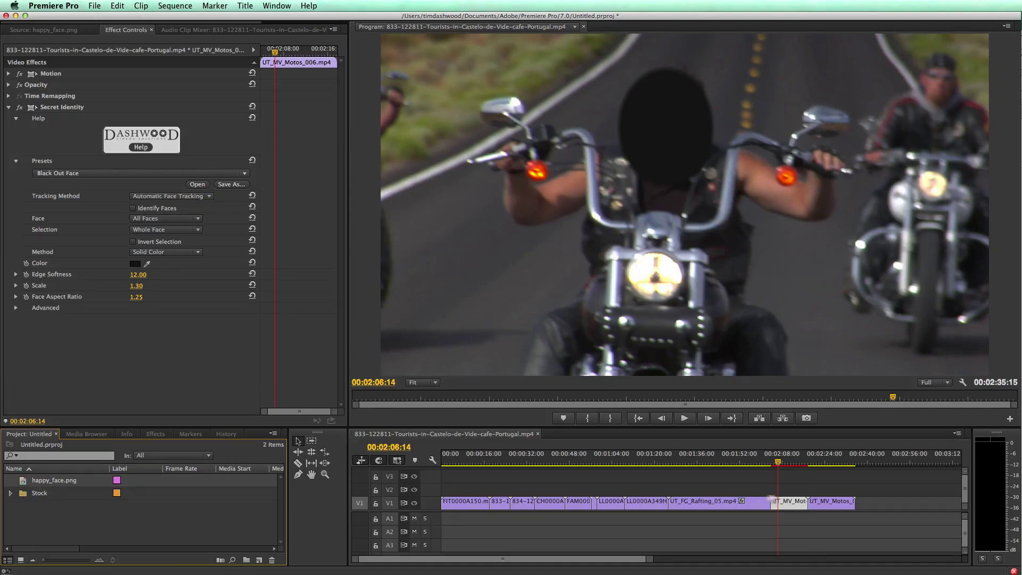
drag(771, 498, 806, 489)
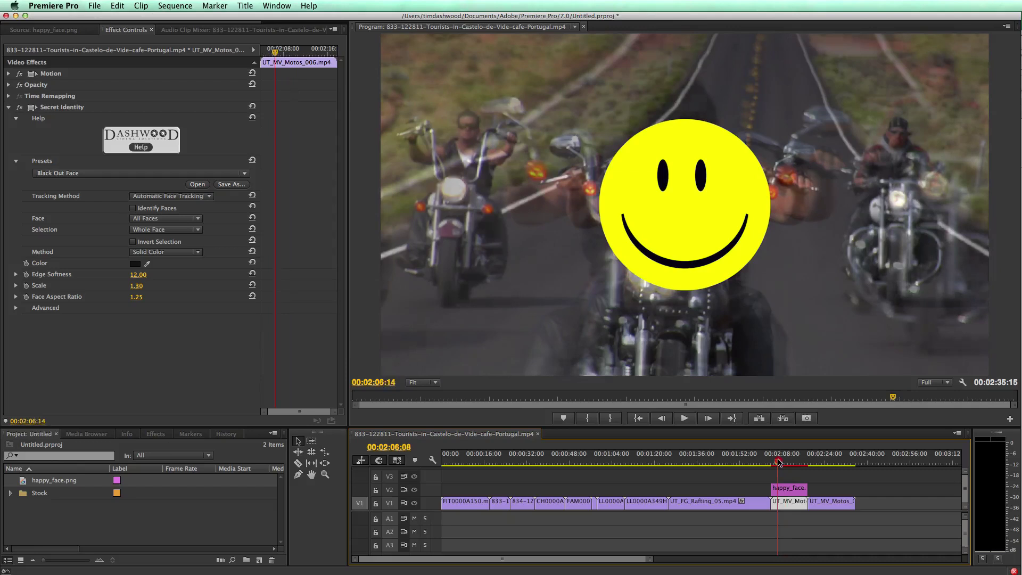
- Compare looks by toggling the happy_face clip's Enable setting and V2's track output
click(786, 490)
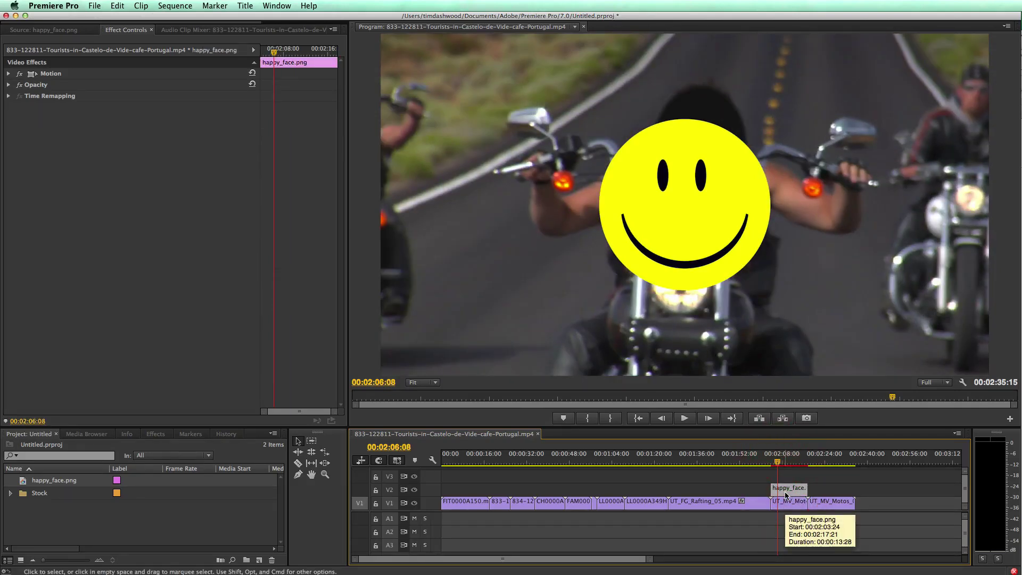
right_click(785, 494)
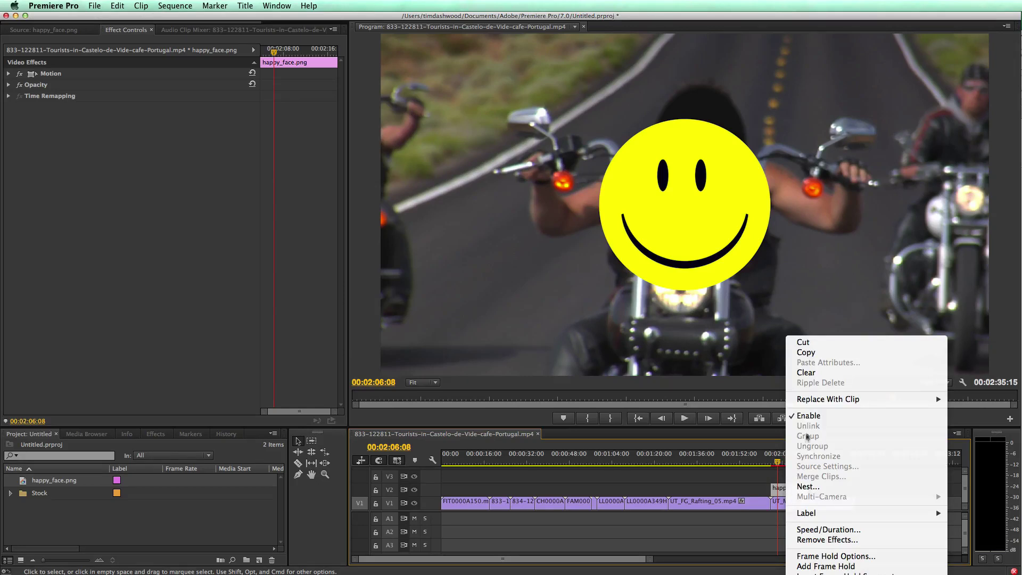
click(829, 417)
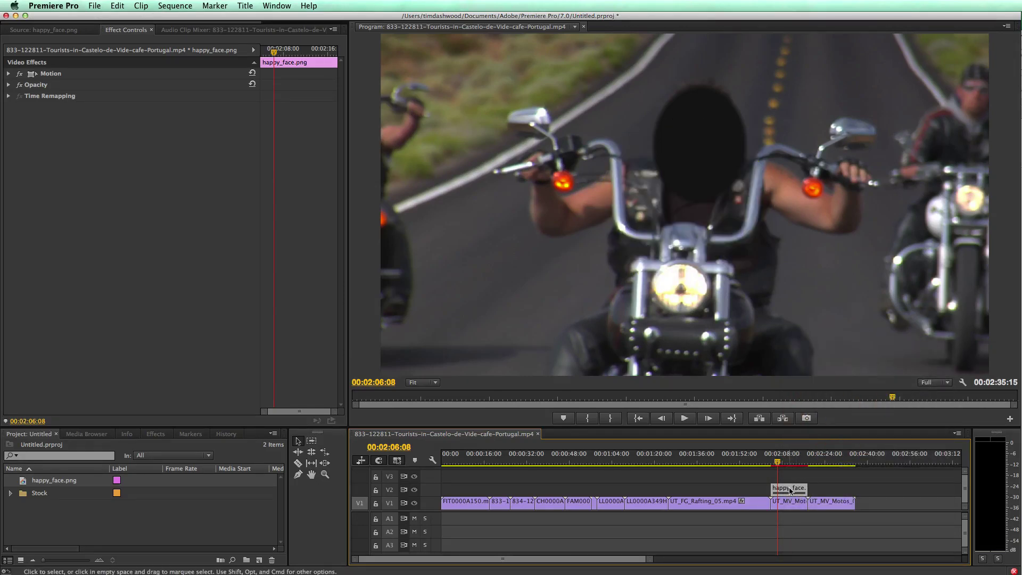
right_click(787, 488)
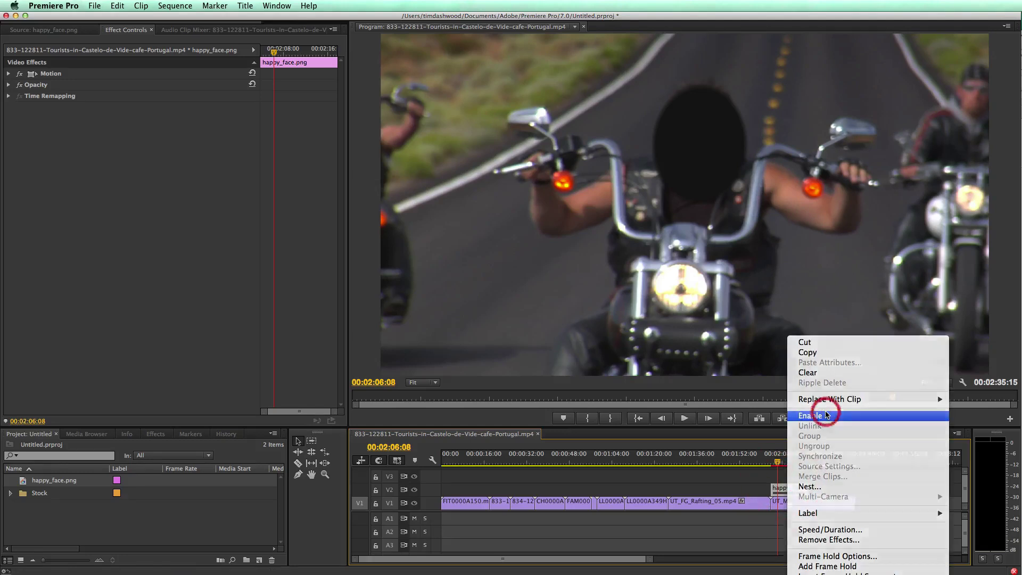
click(830, 416)
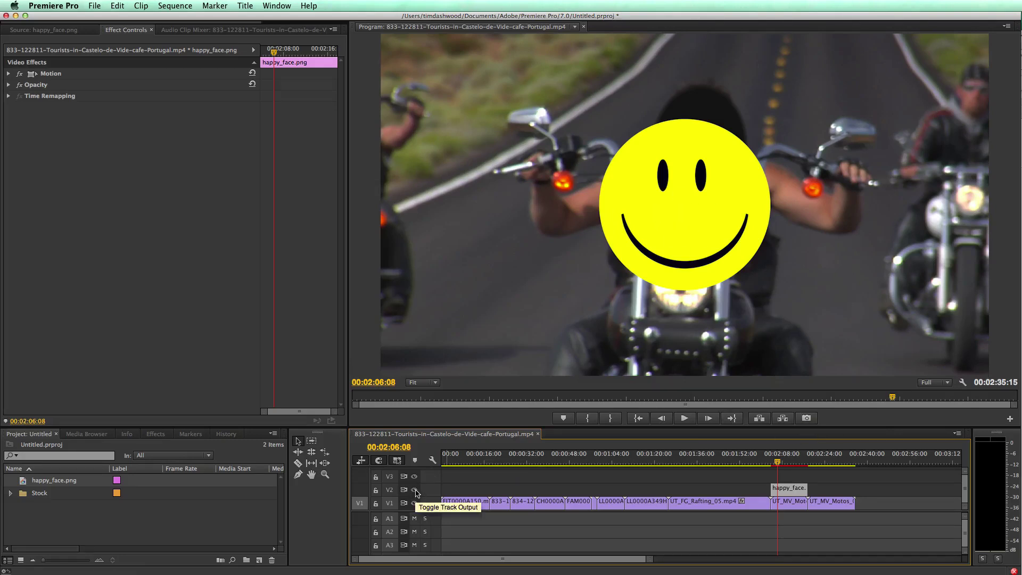
click(416, 490)
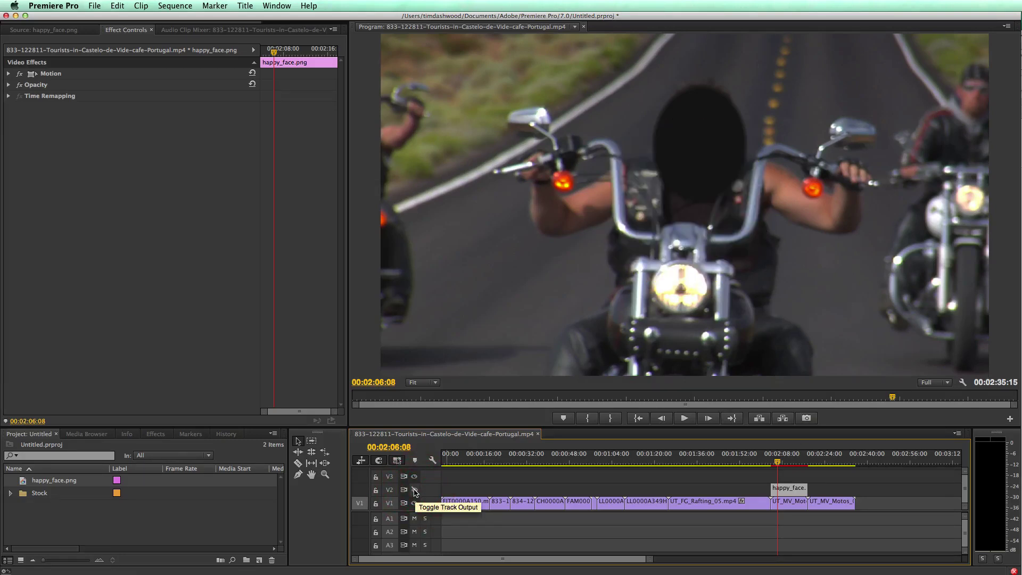
click(415, 490)
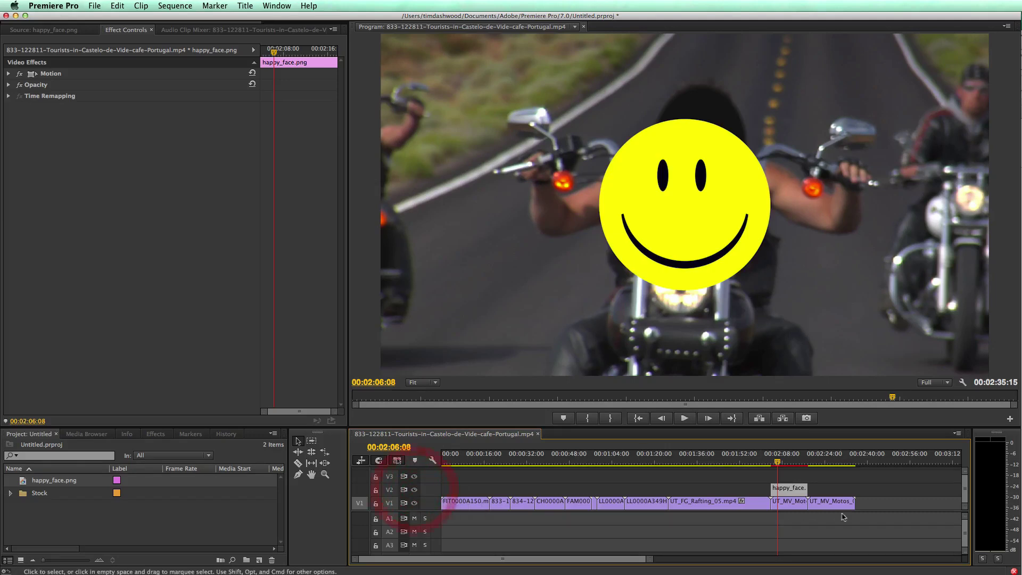
- Disable the happy_face clip and select the UT_MV_Motos motorcycle clip
click(790, 489)
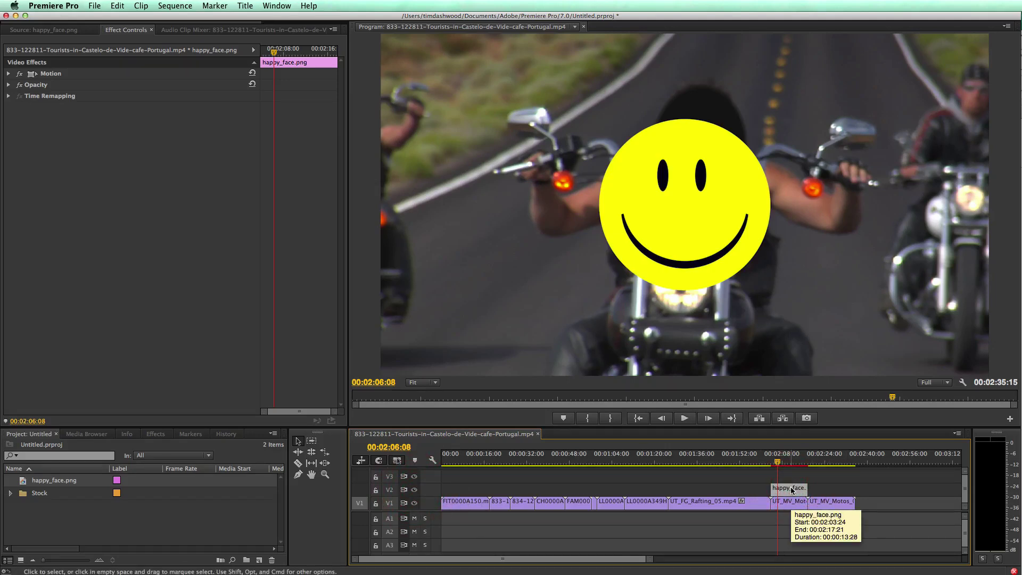
right_click(792, 490)
click(823, 418)
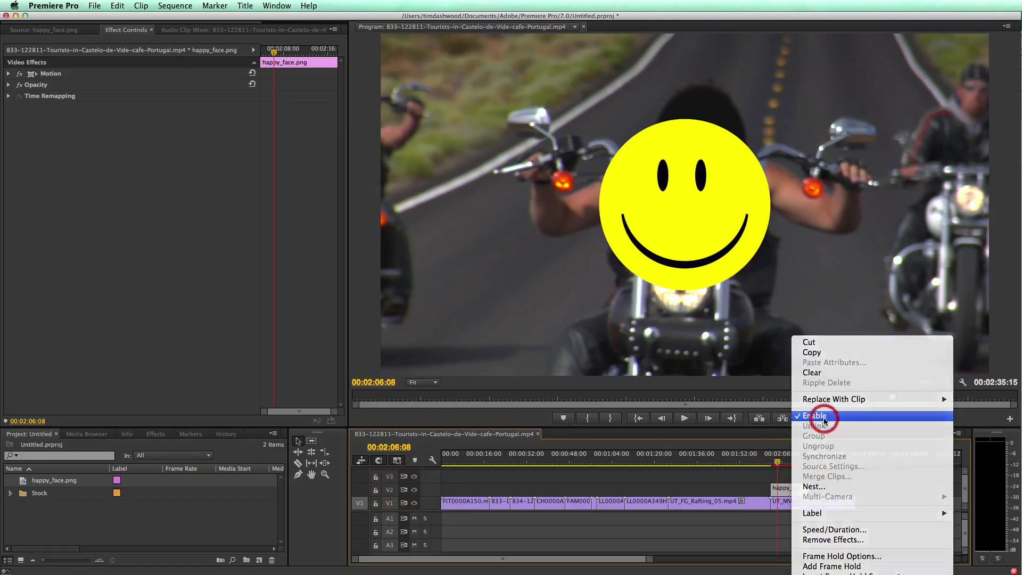
click(790, 502)
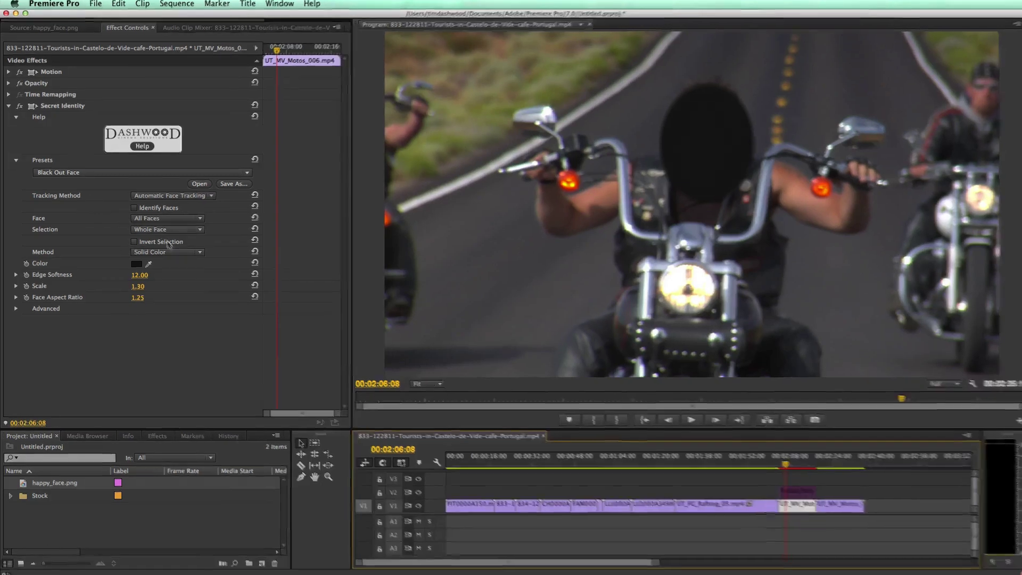
- Set the motorcycle clip's Secret Identity Method to Custom Image with Video 2 as the source
click(163, 252)
click(168, 291)
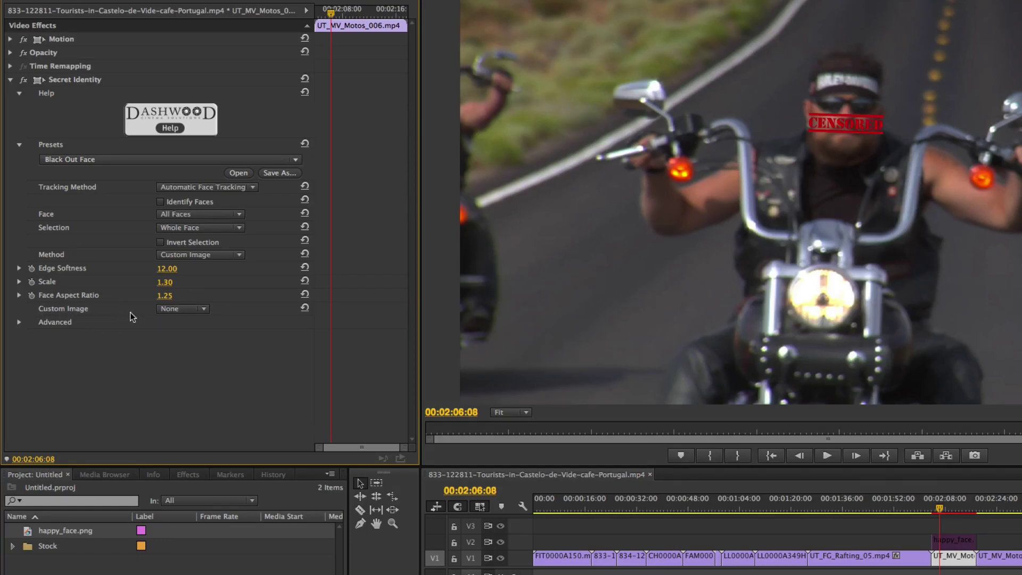
click(186, 308)
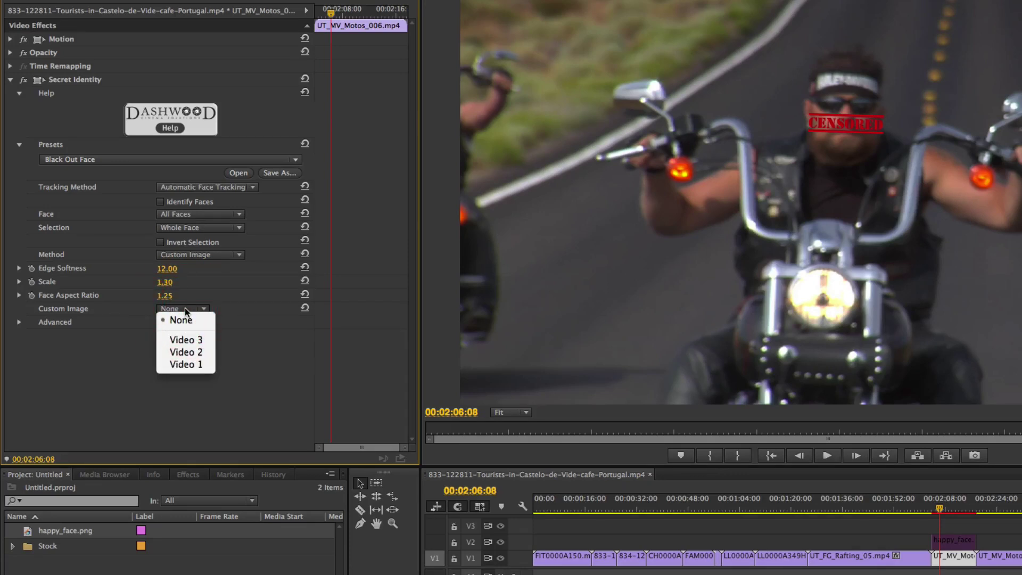
click(203, 352)
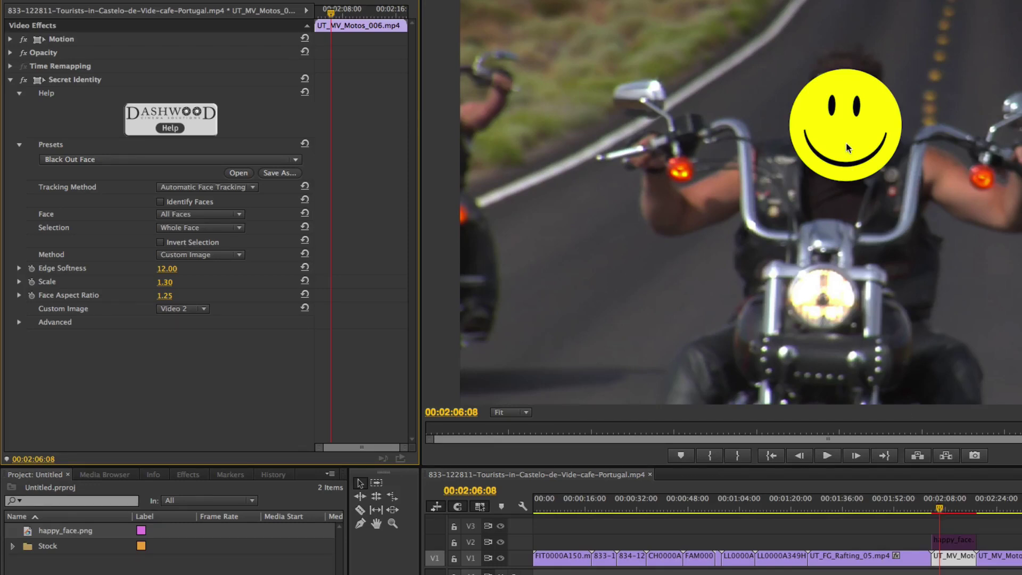
key(super+Tab)
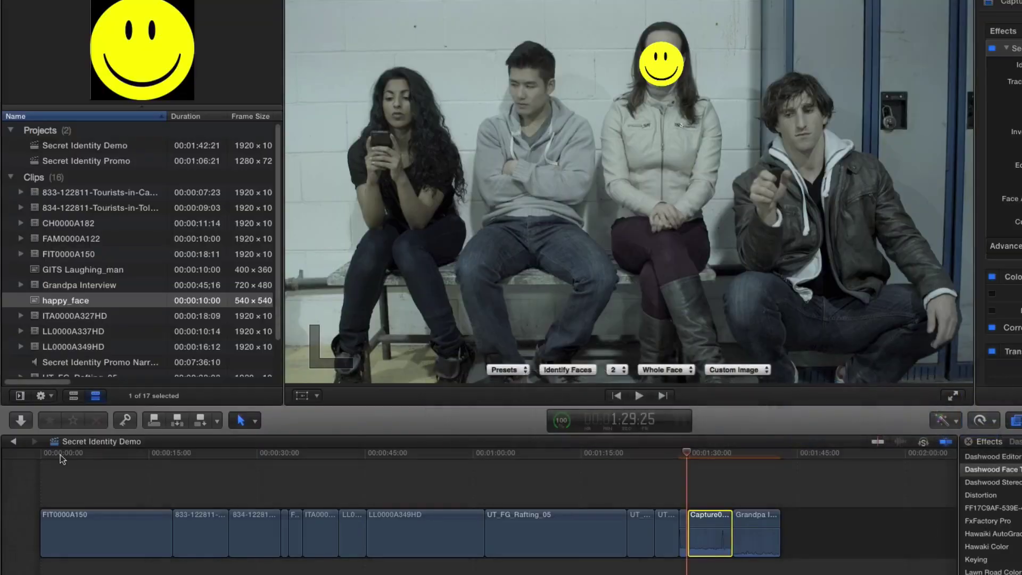
- Apply Secret Identity from the Effects browser to the FIT0000A150 karate clip
click(60, 456)
drag(58, 456, 46, 460)
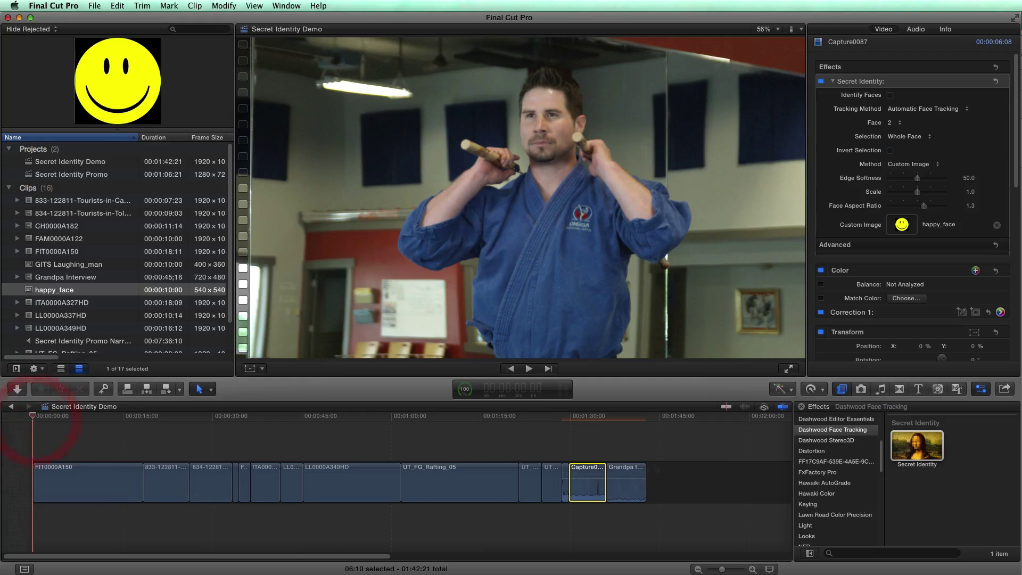
click(119, 548)
drag(916, 446, 38, 420)
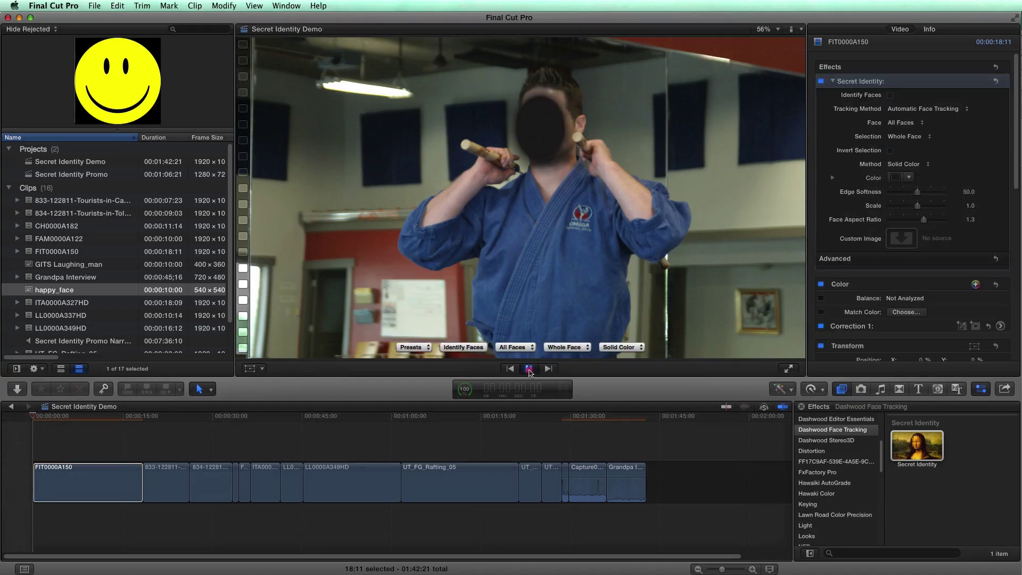
- Play back the karate clip to check the black mask tracks the fighter's face
click(529, 369)
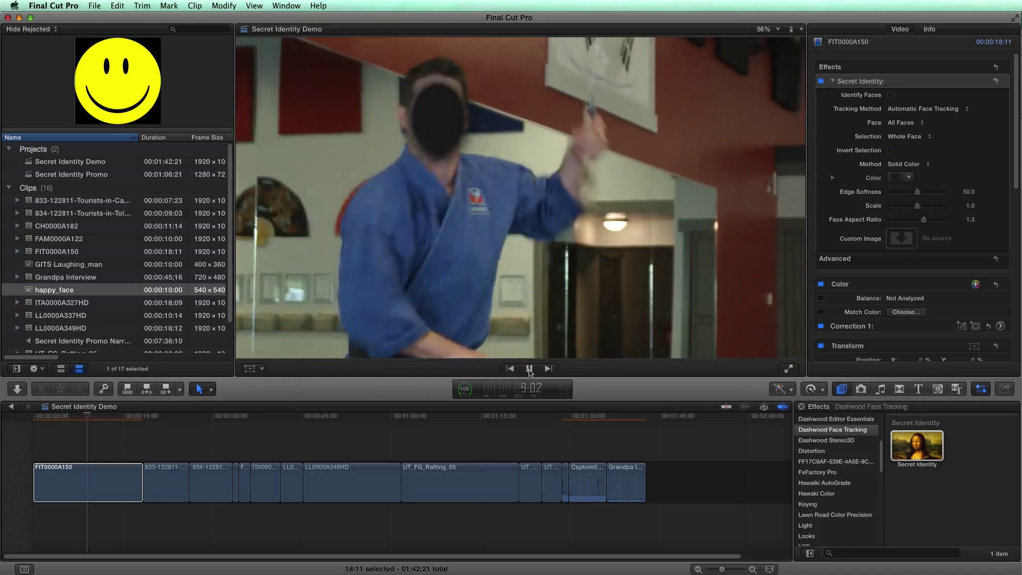
click(530, 368)
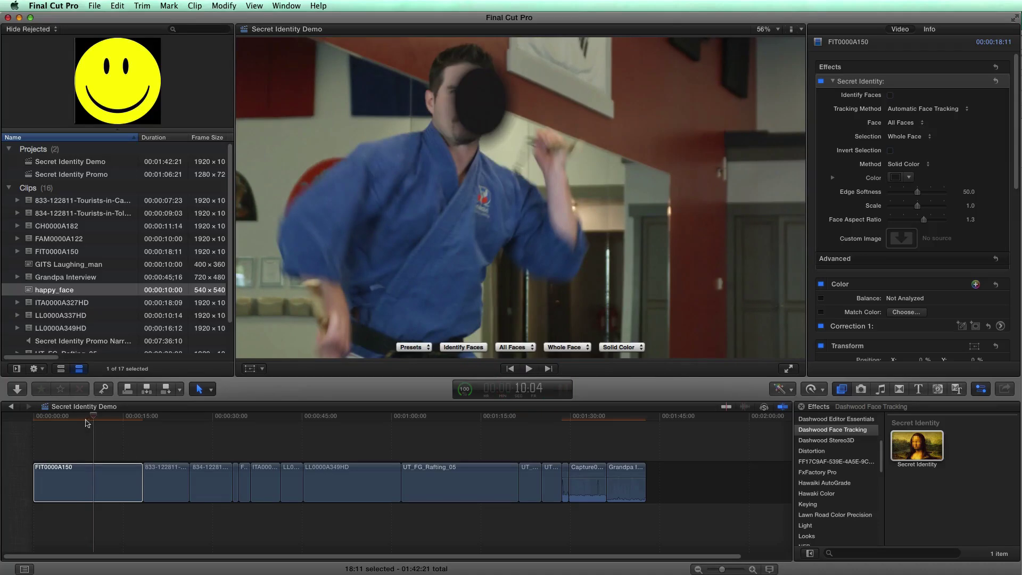
drag(85, 423, 35, 422)
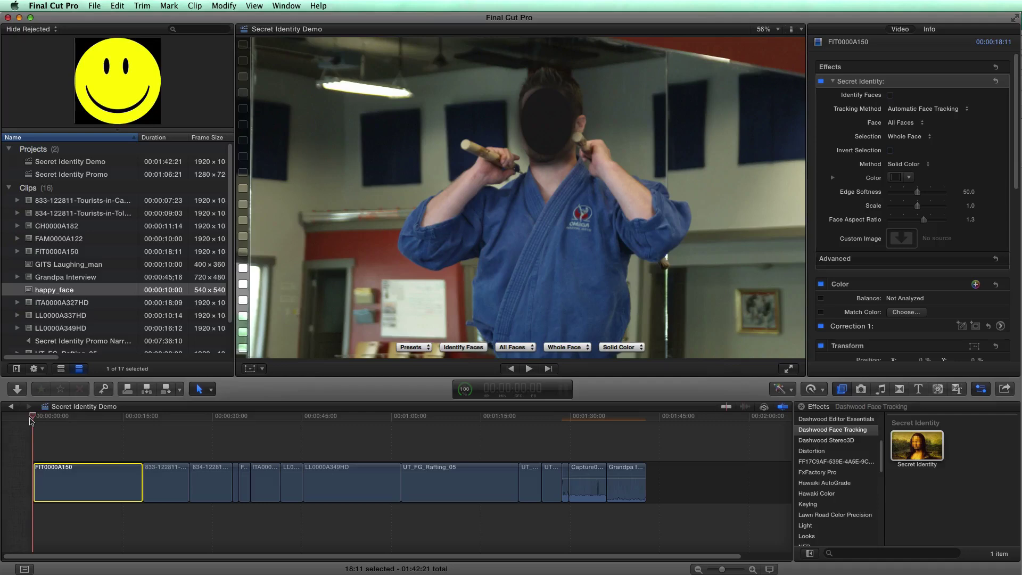
key(space)
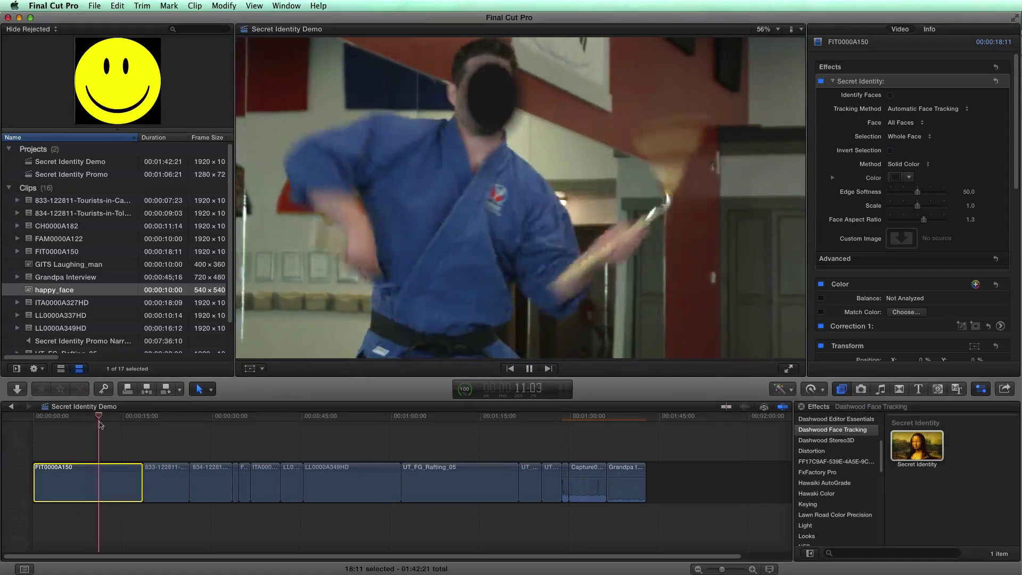
key(space)
drag(98, 421, 95, 421)
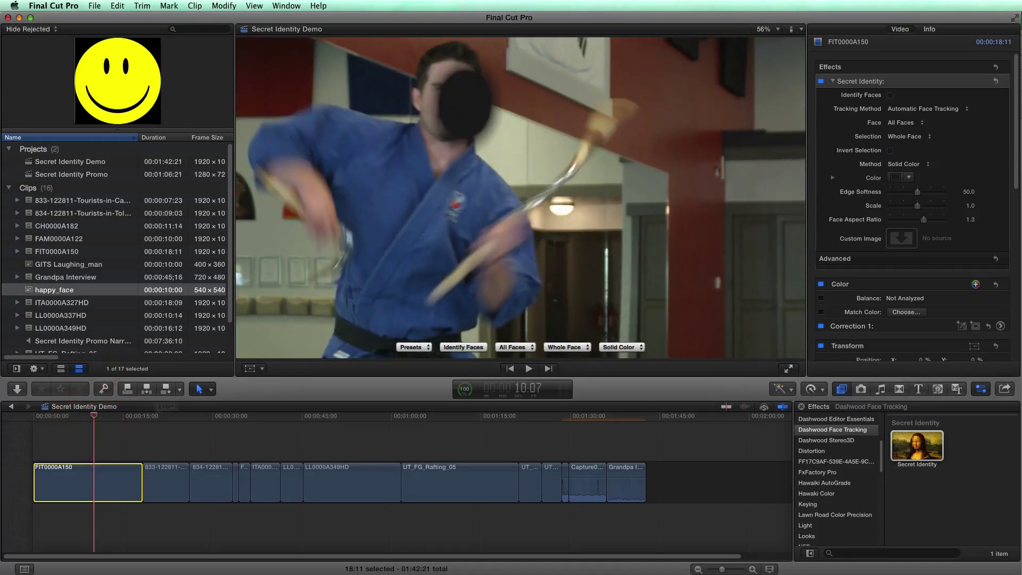
mouse_move(911, 264)
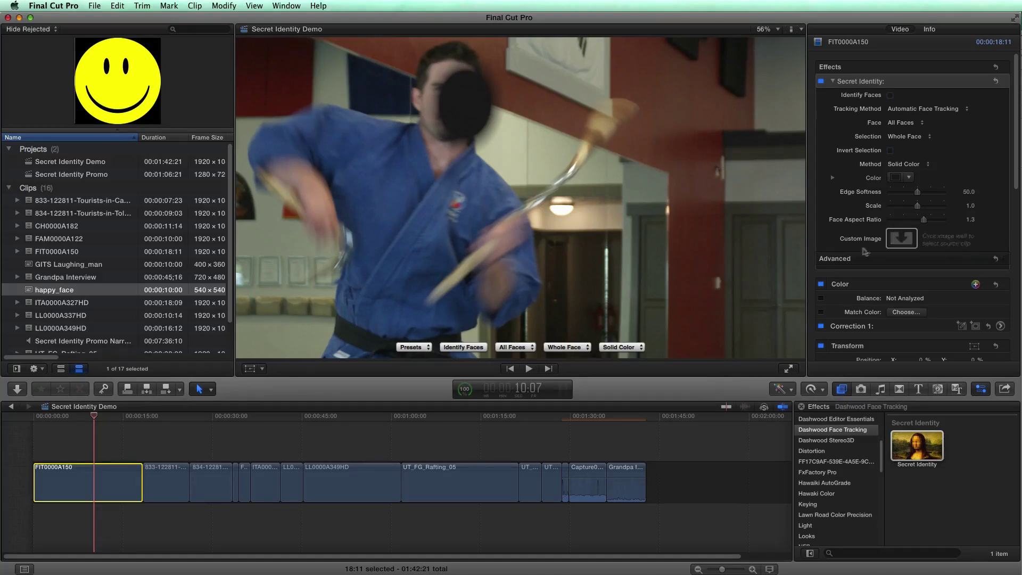
- Show the Secret Identity Advanced section in the Inspector
mouse_move(980, 263)
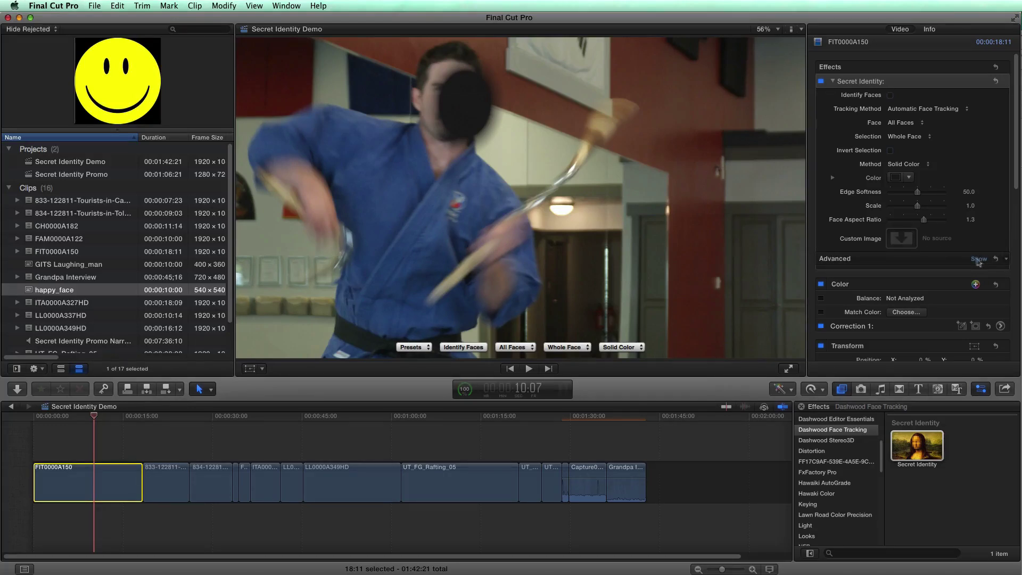
click(978, 260)
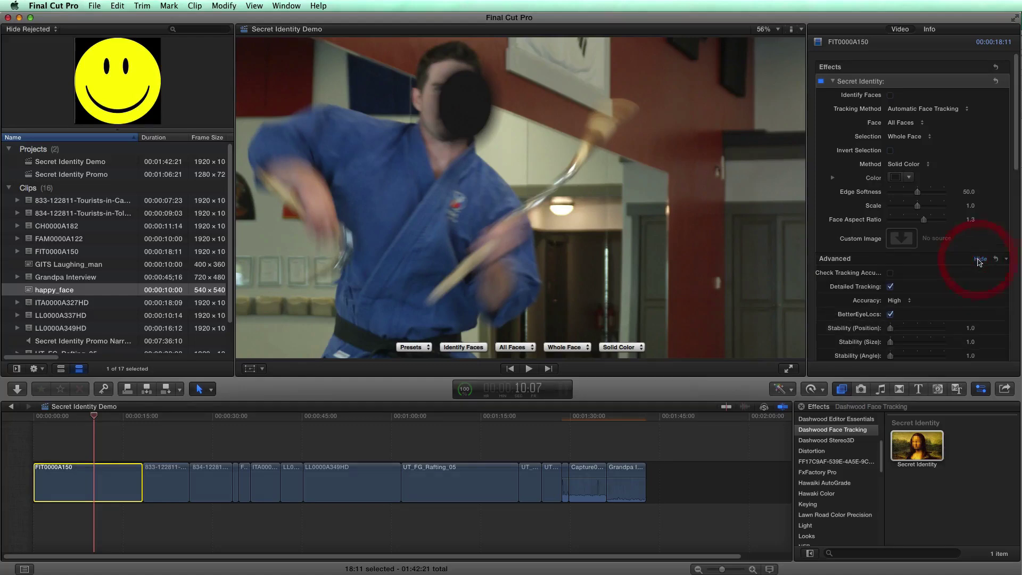
- Expand the motorcycle clip's Secret Identity Advanced options in Premiere Pro, then return to Final Cut Pro
key(super+Tab)
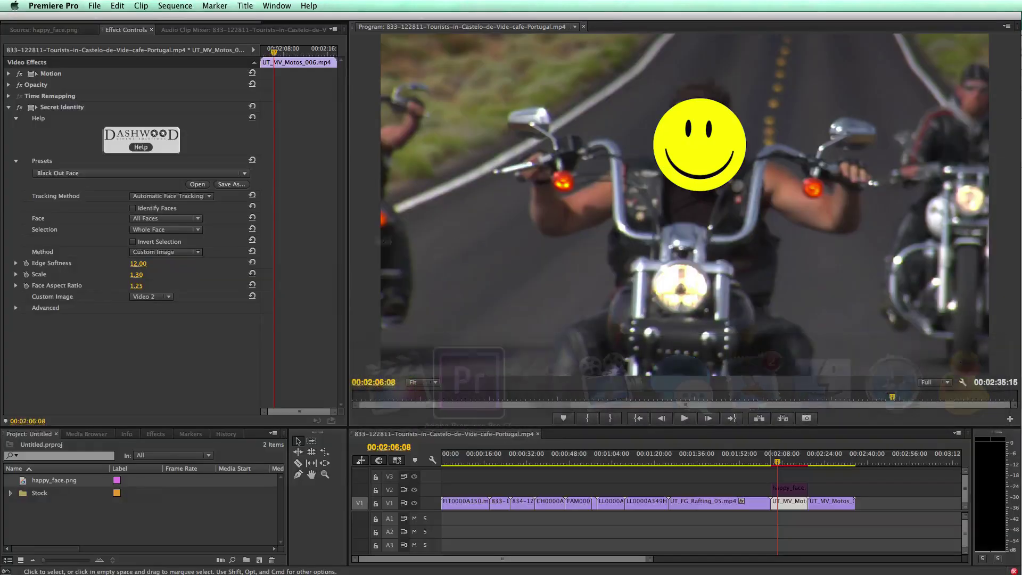
click(16, 309)
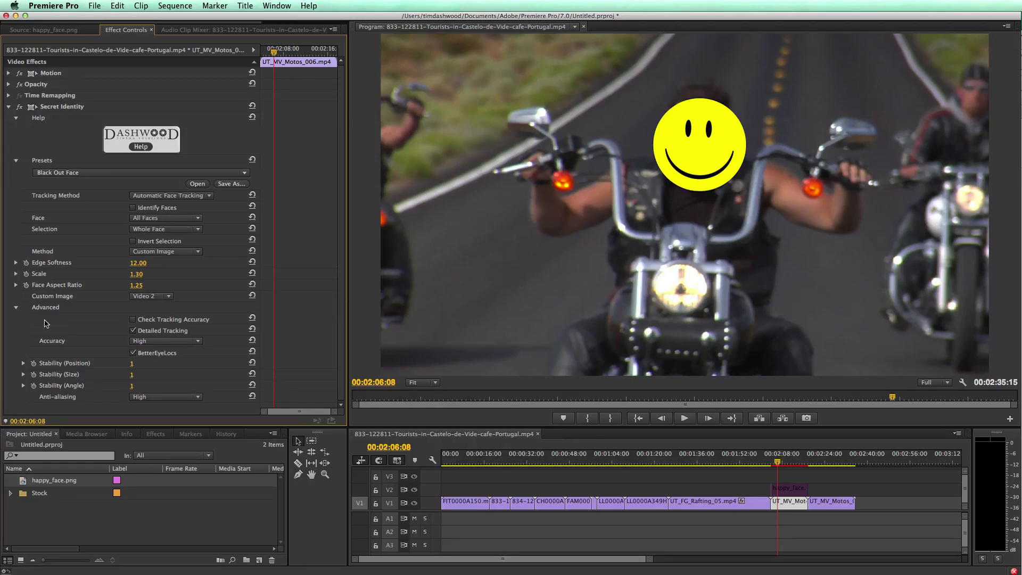
key(super+Tab)
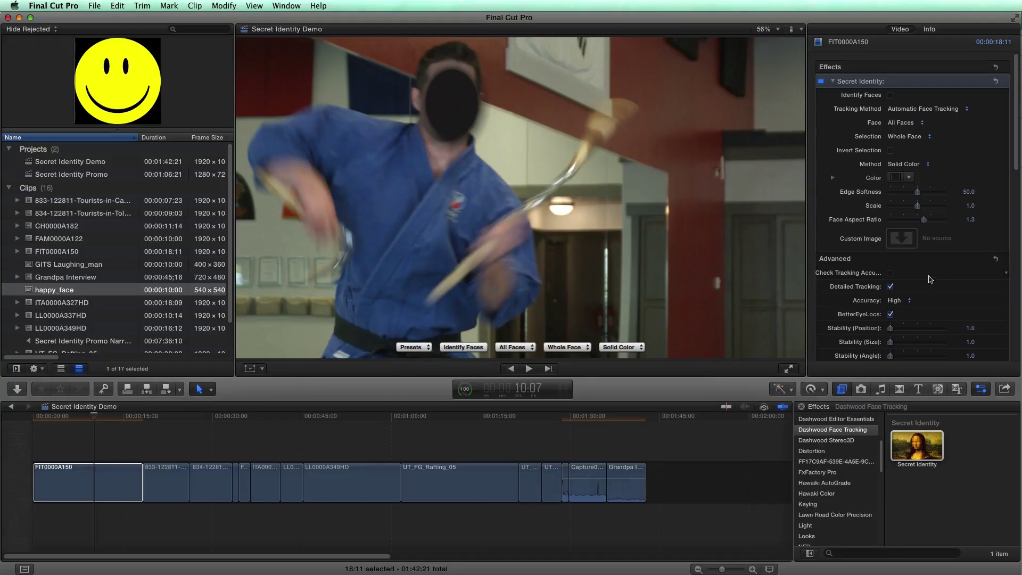
- Enable Check Tracking Accuracy so crosshairs mark the karate man's face
click(890, 273)
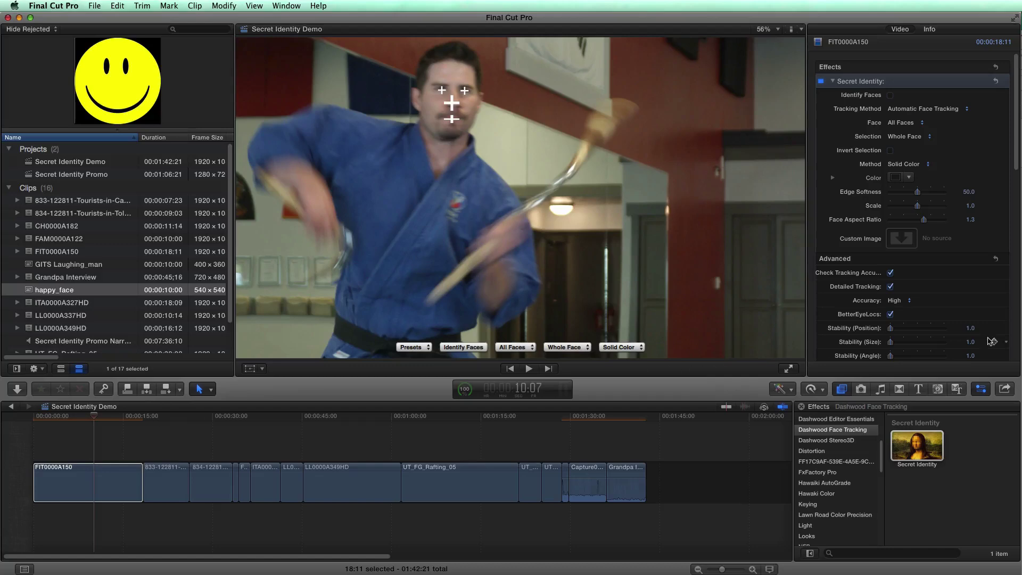
scroll(966, 304, down, 3)
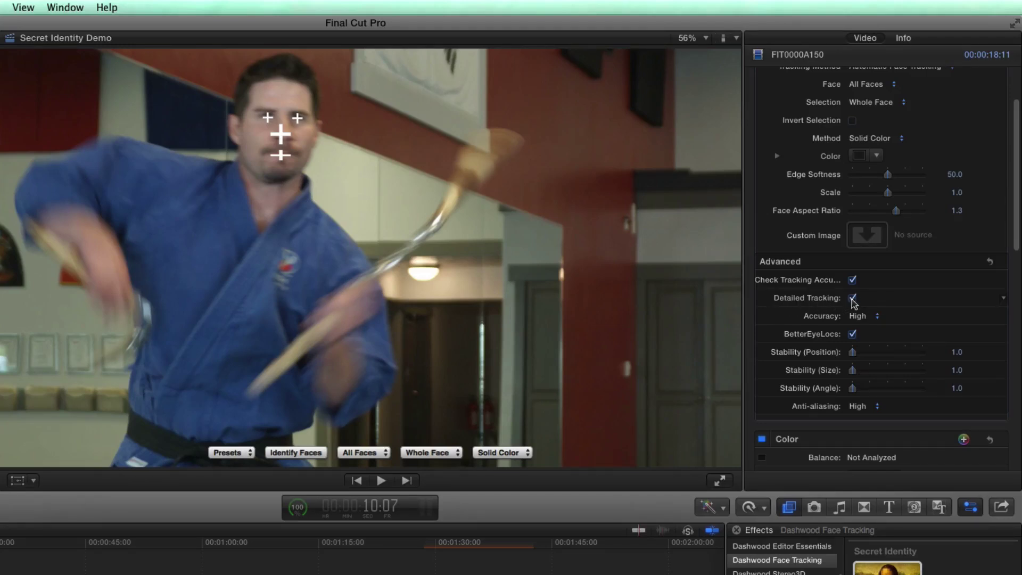
- Toggle Detailed Tracking several times, leaving it unchecked
click(852, 298)
click(852, 299)
click(852, 298)
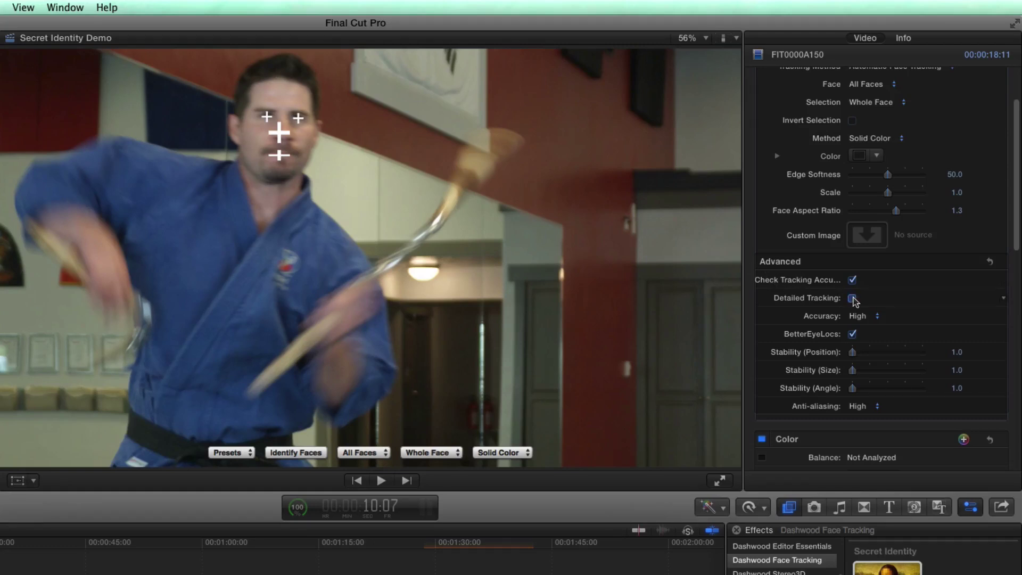
click(853, 299)
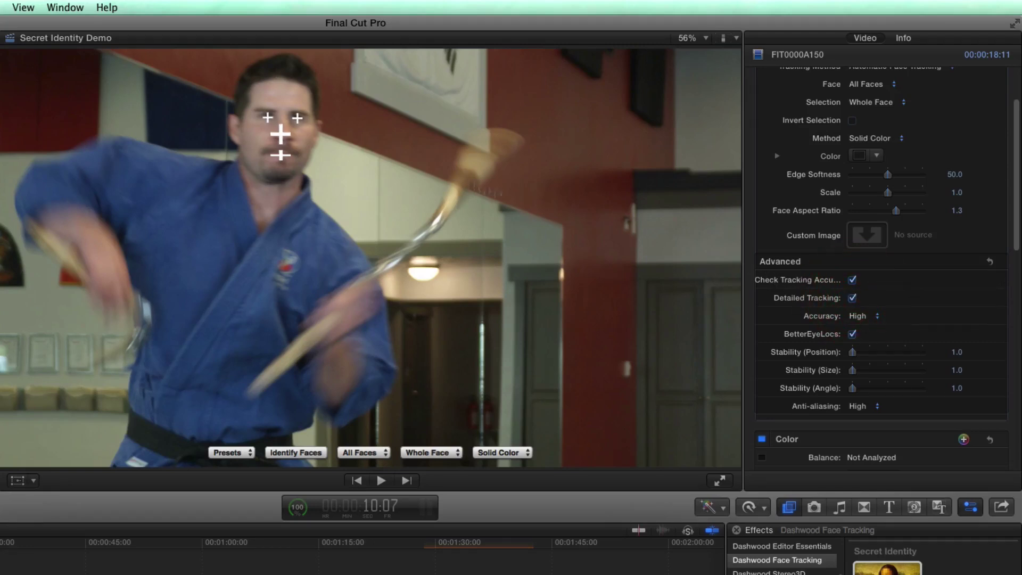
click(852, 299)
- Change the Secret Identity tracking Accuracy from High to Low
click(876, 316)
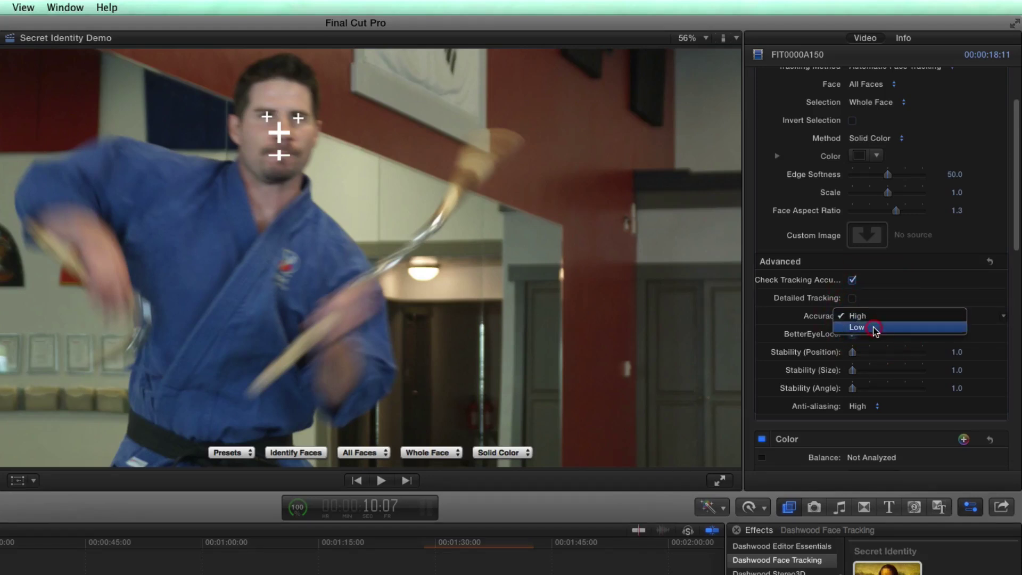
click(876, 328)
click(866, 317)
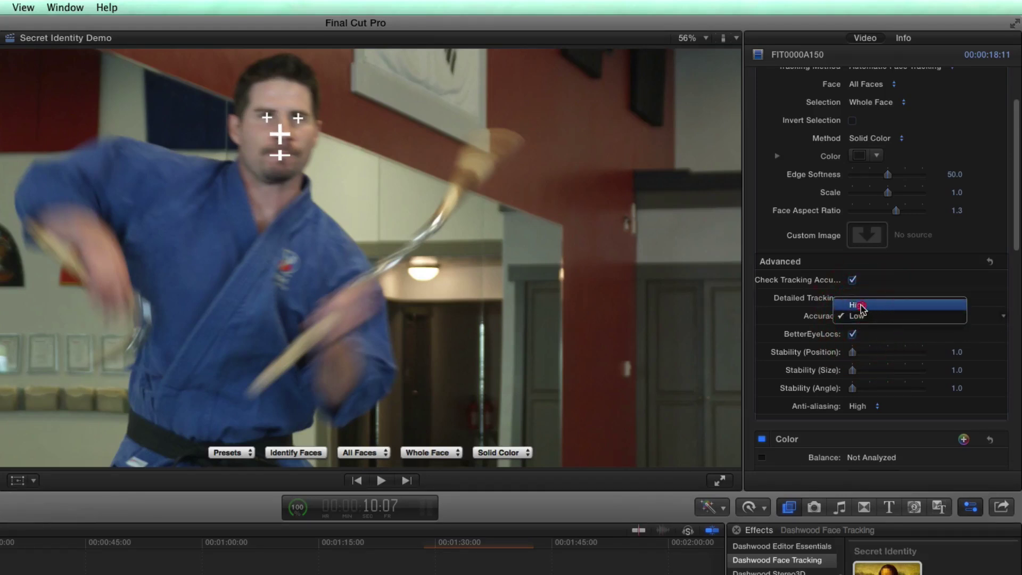
click(861, 306)
click(867, 316)
click(898, 317)
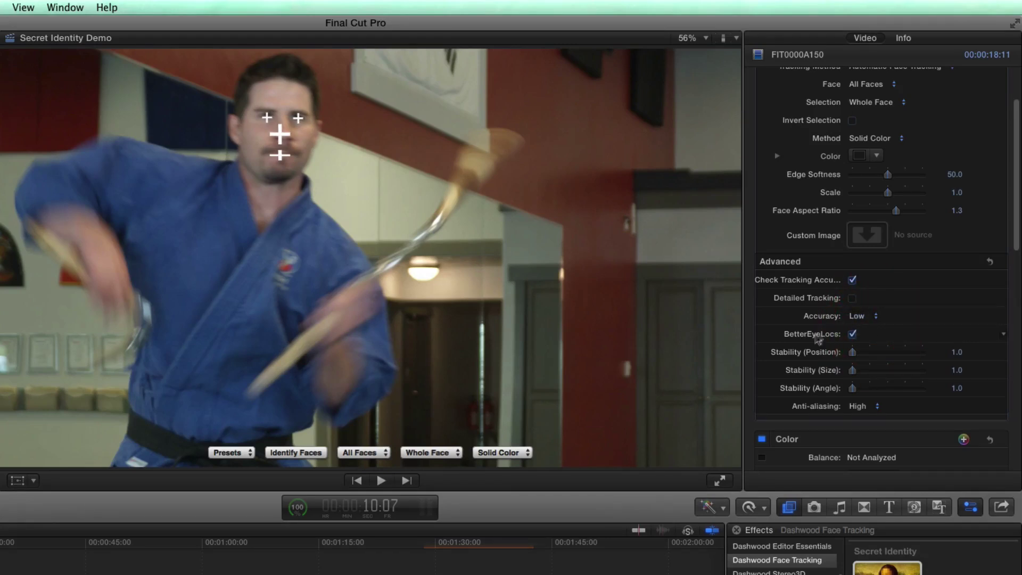
- Toggle BetterEyeLocs off and back on so it stays enabled
click(852, 335)
click(853, 334)
scroll(883, 191, up, 3)
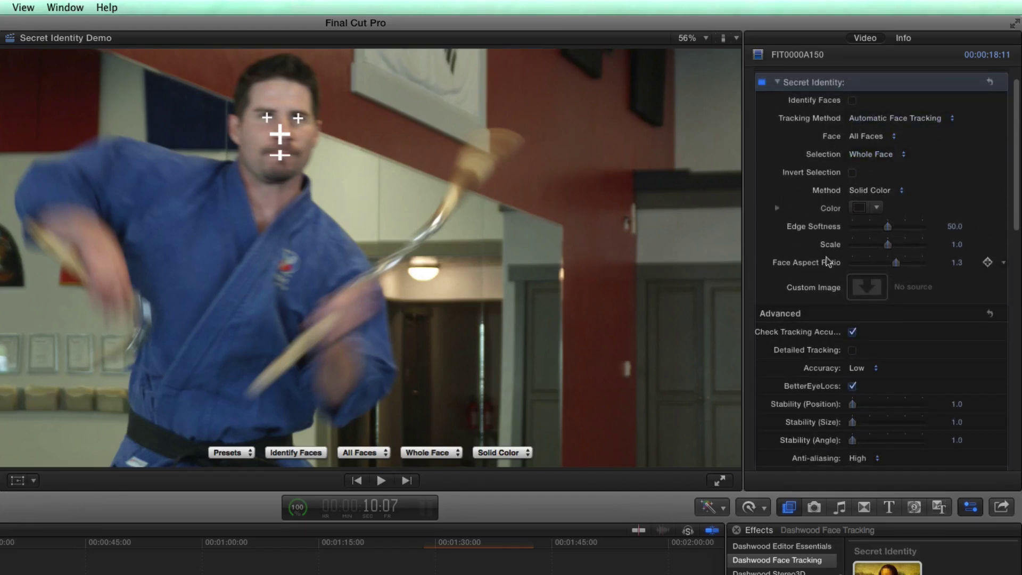
scroll(830, 303, down, 3)
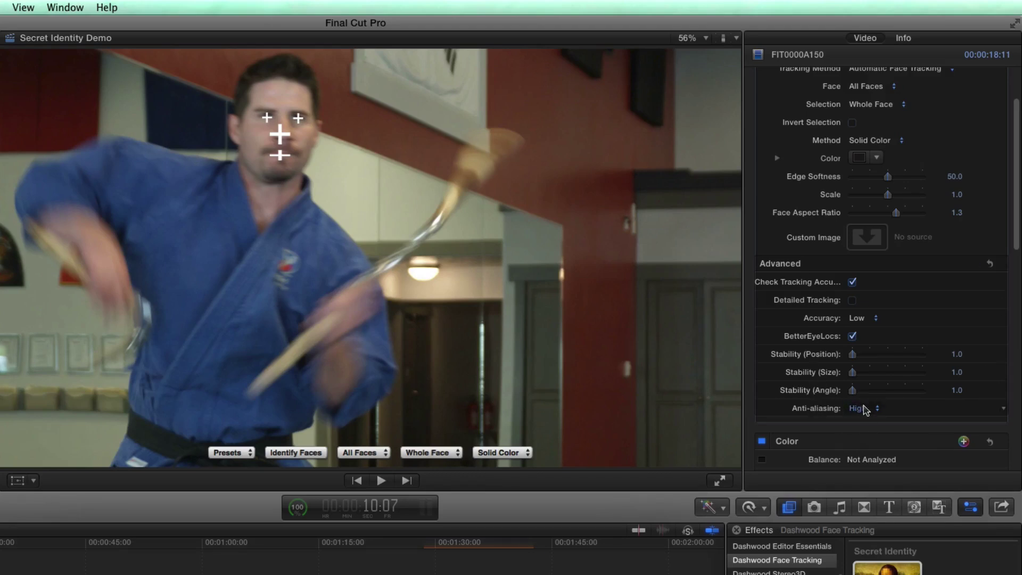
- Set Selection to Eyes, uncheck Check Tracking Accuracy, and keep Anti-aliasing at High
scroll(806, 410, up, 2)
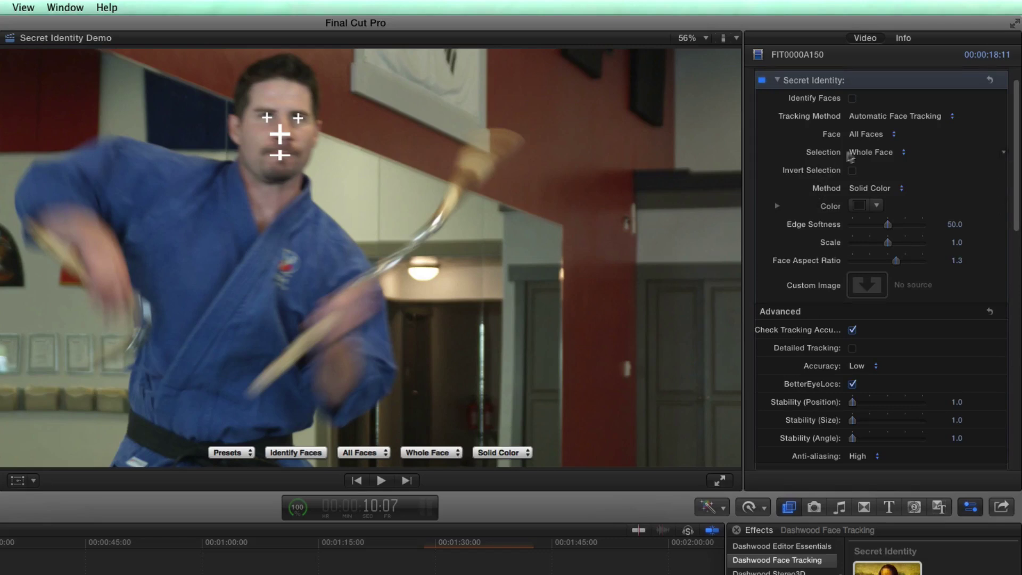
click(876, 187)
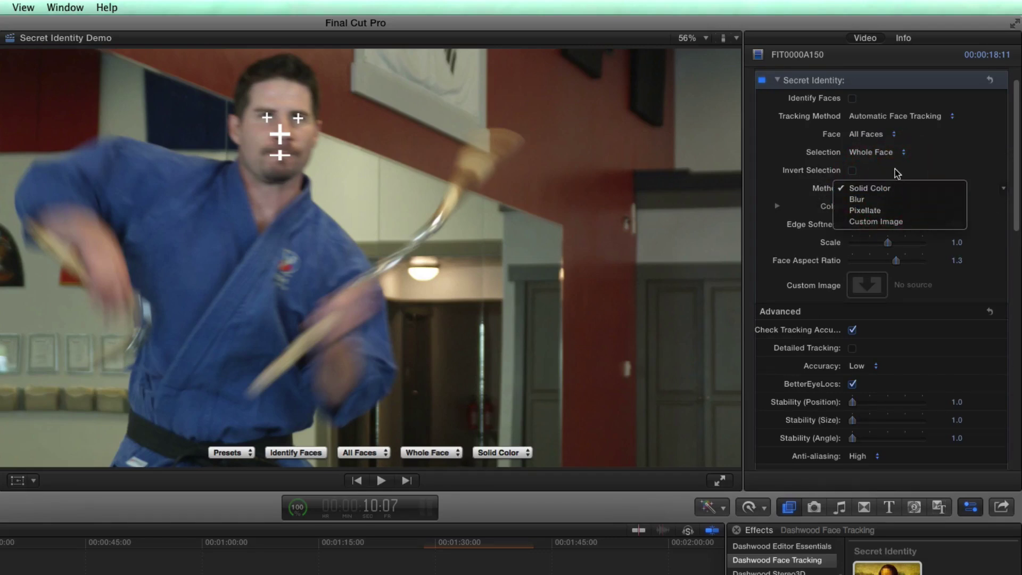
click(897, 173)
click(887, 155)
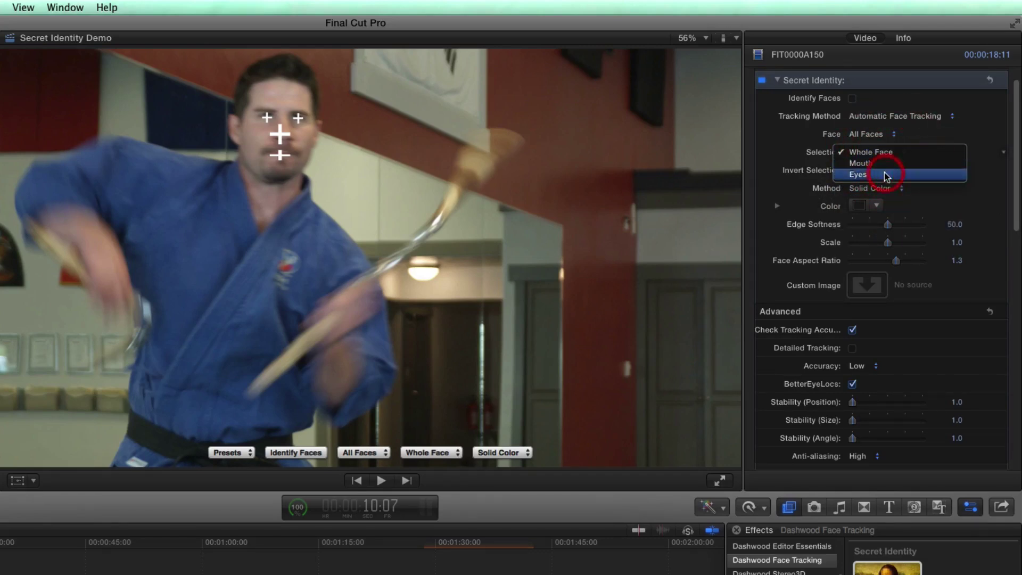
click(886, 175)
click(852, 330)
click(898, 458)
click(898, 458)
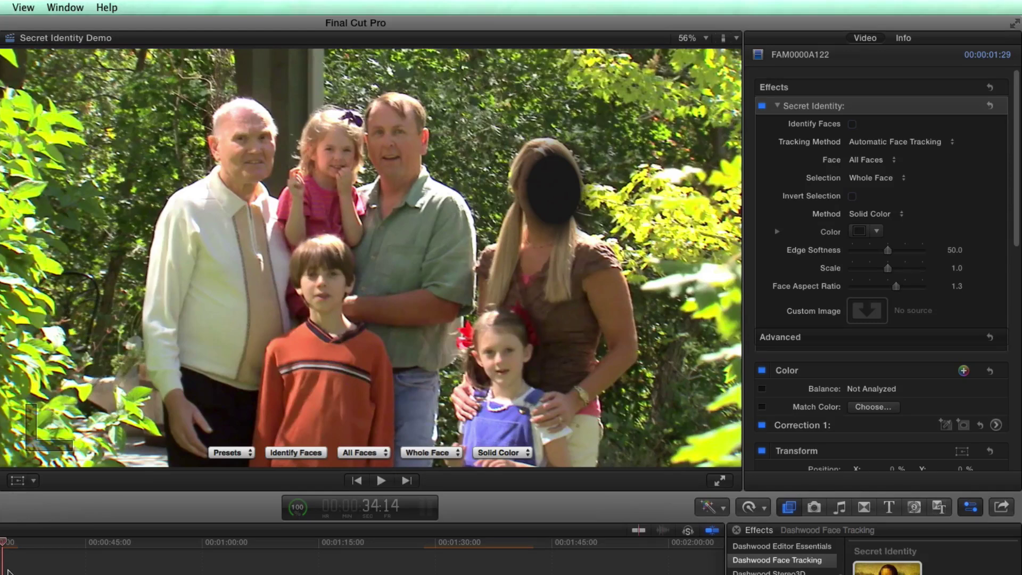
- Under Advanced, enable Check Tracking Accuracy, disable Detailed Tracking, and scrub through the family clip
mouse_move(830, 337)
click(974, 337)
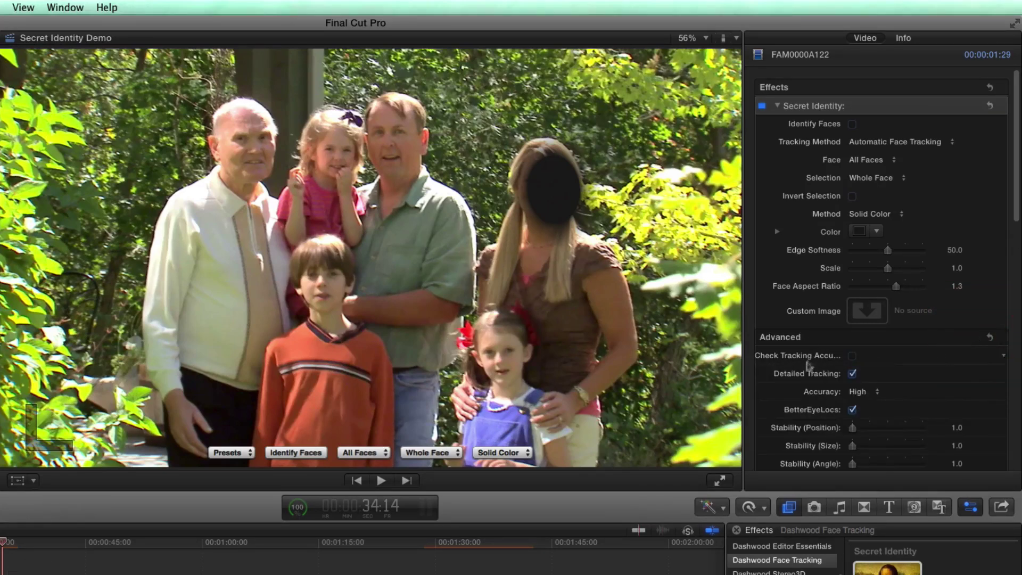
click(852, 355)
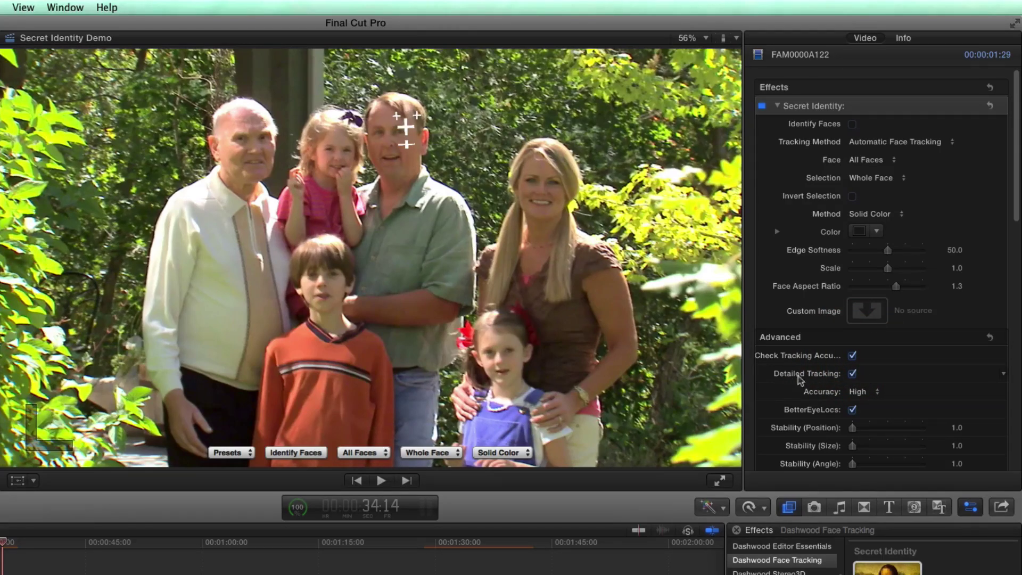
click(852, 374)
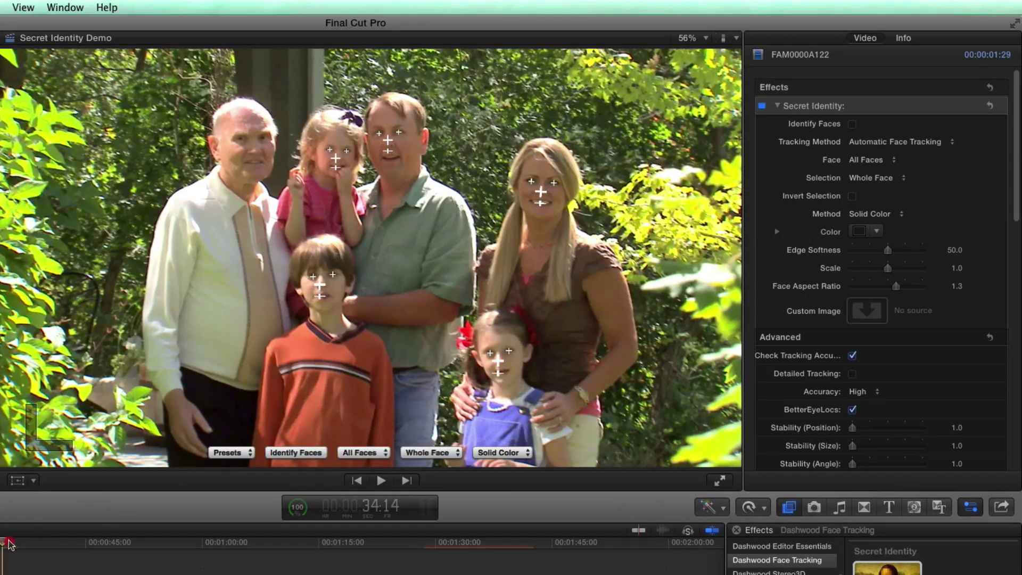
click(8, 542)
drag(8, 542, 92, 564)
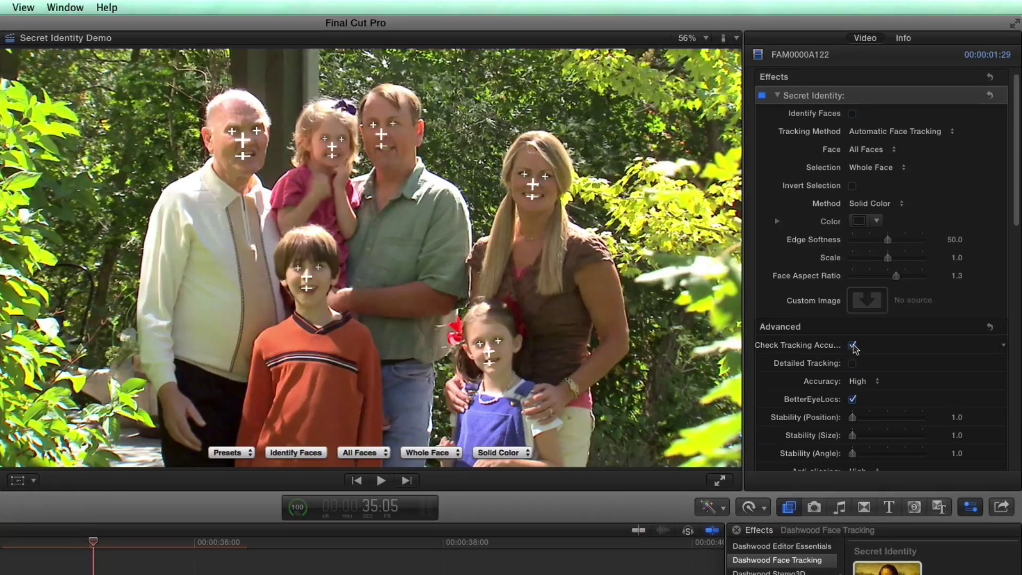
- Hide the tracking markers and Advanced settings, then use Identify Faces to set Face to 6
click(852, 345)
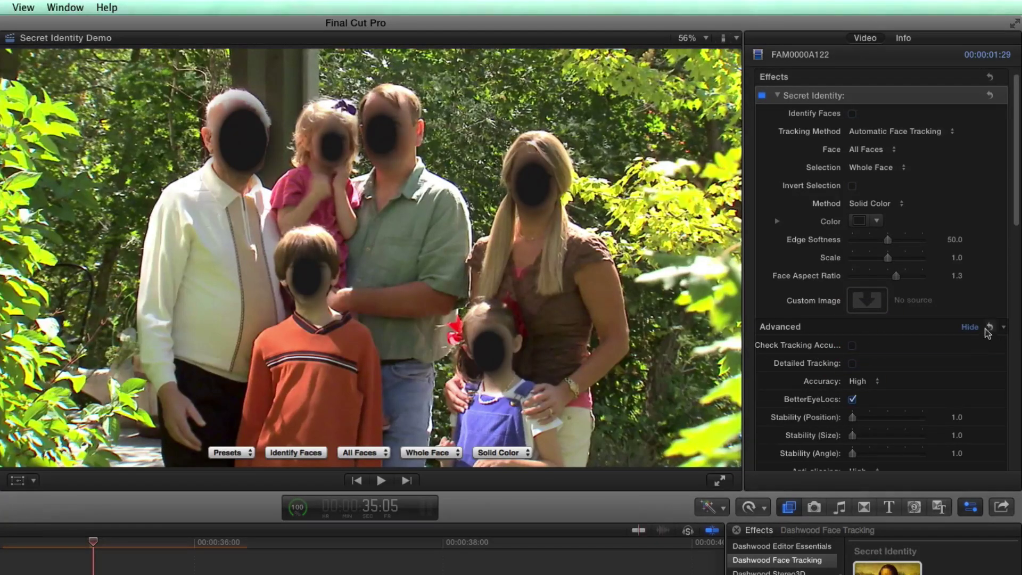
click(969, 327)
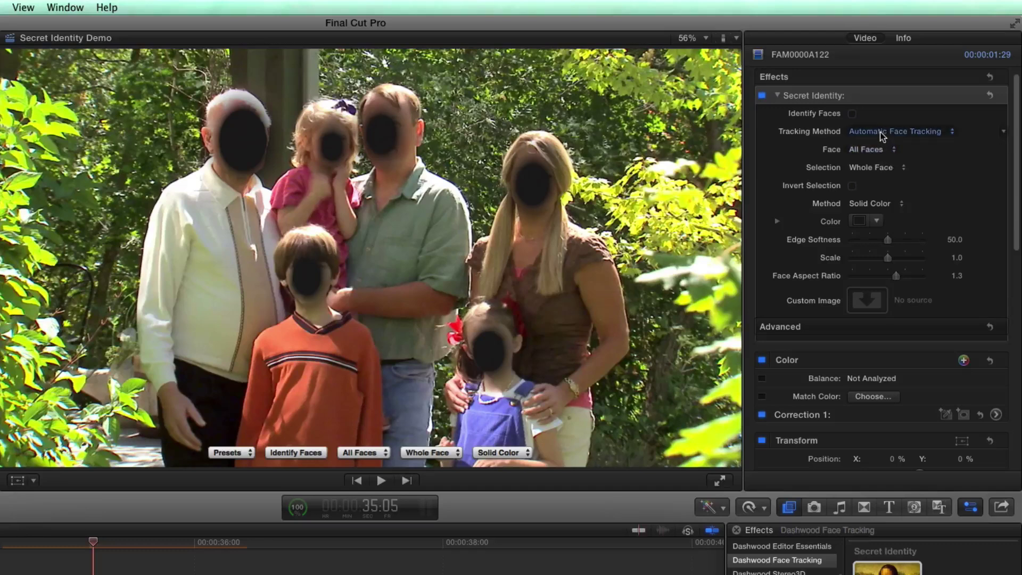
click(851, 114)
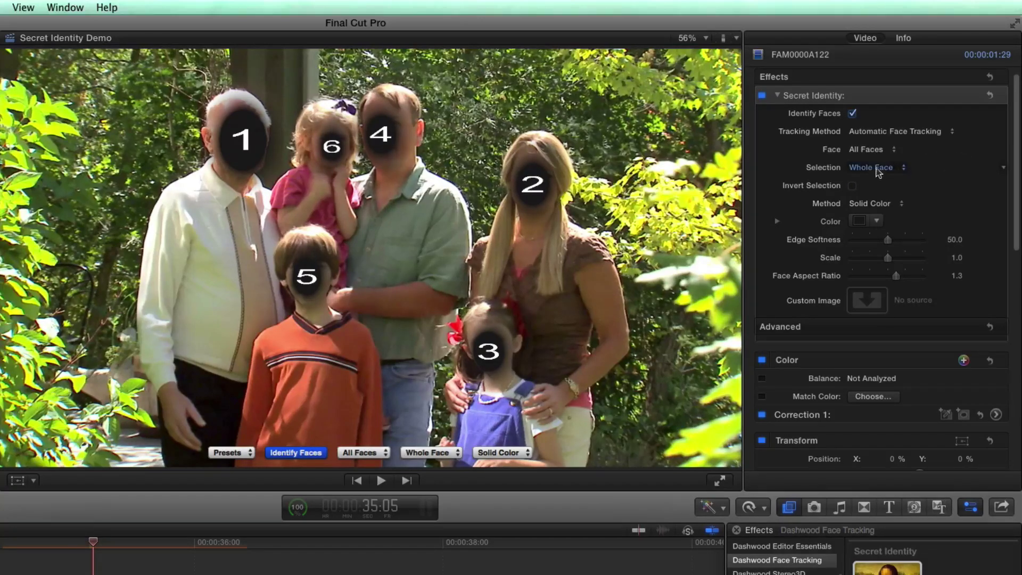
click(881, 150)
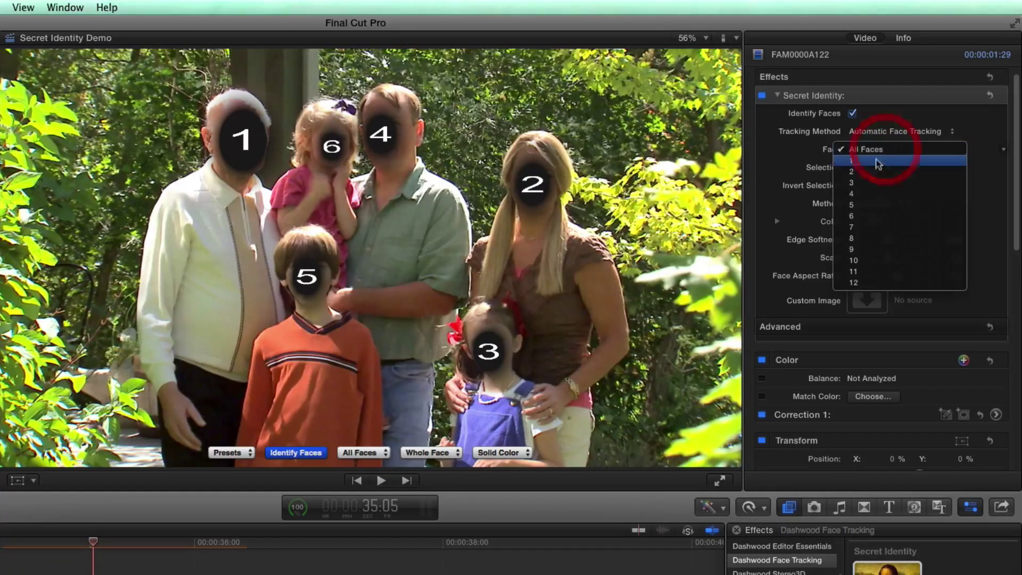
click(875, 217)
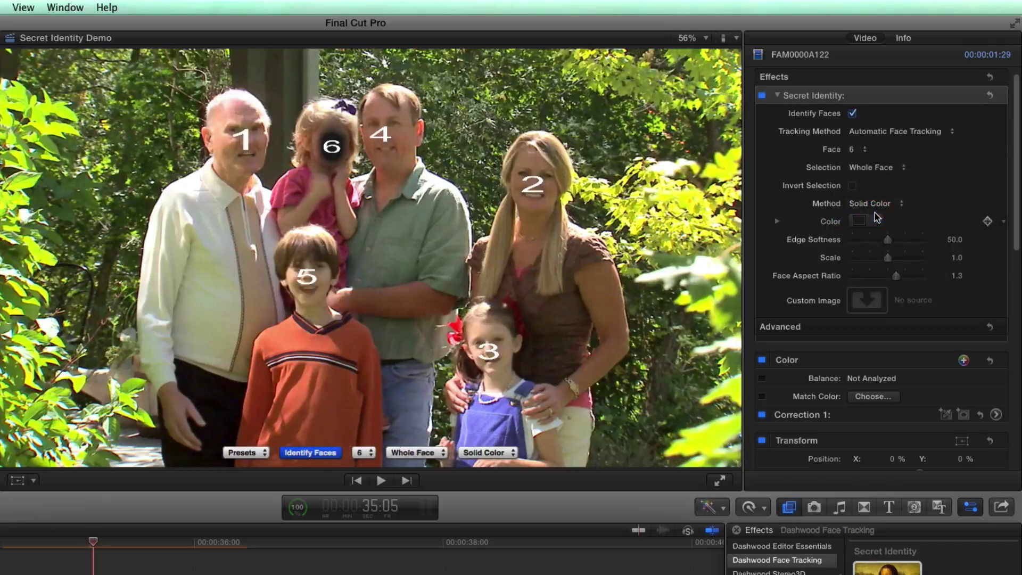
click(852, 113)
- Switch the Method to Pixellate and scrub back to replay the family clip
click(873, 203)
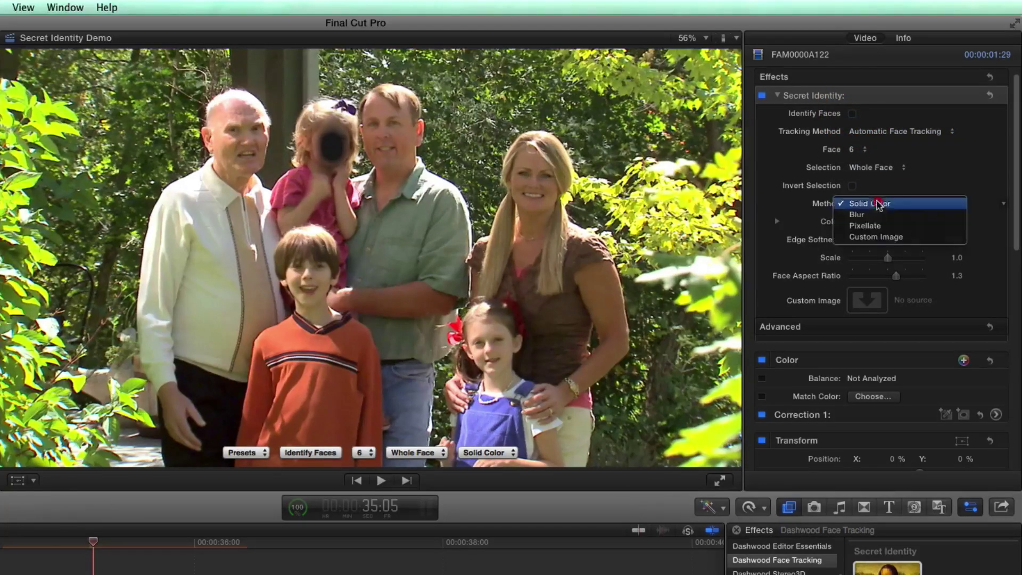
click(890, 226)
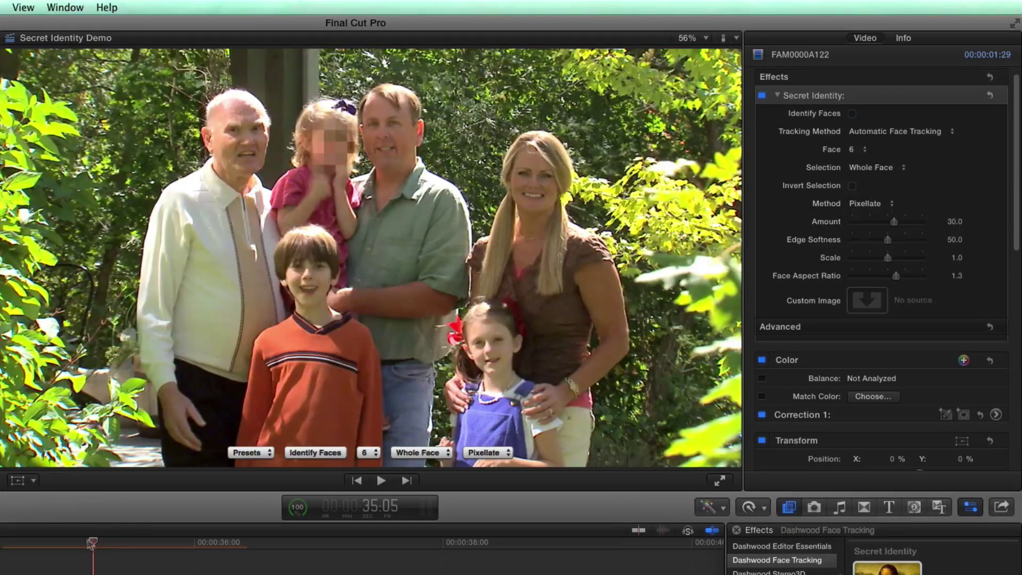
drag(93, 542, 39, 543)
- Play into the pool clip, apply Secret Identity to it, select it, and scrub to check
key(space)
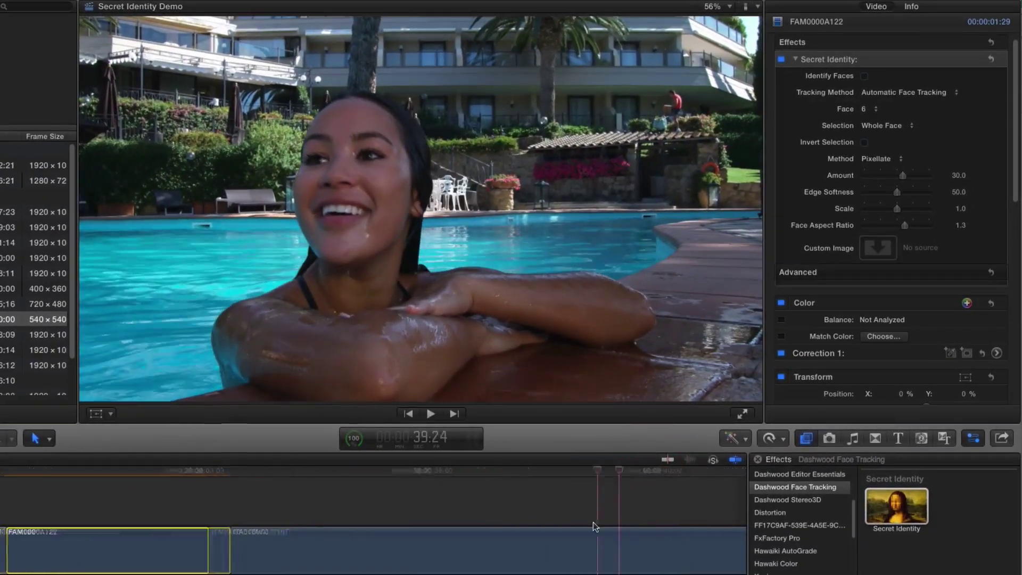
drag(602, 524, 539, 543)
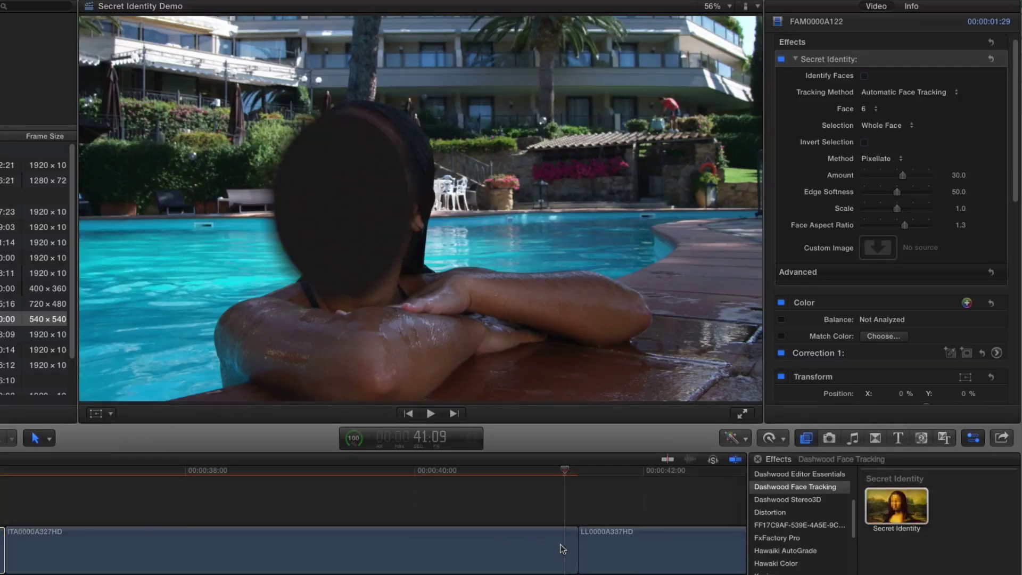
click(538, 549)
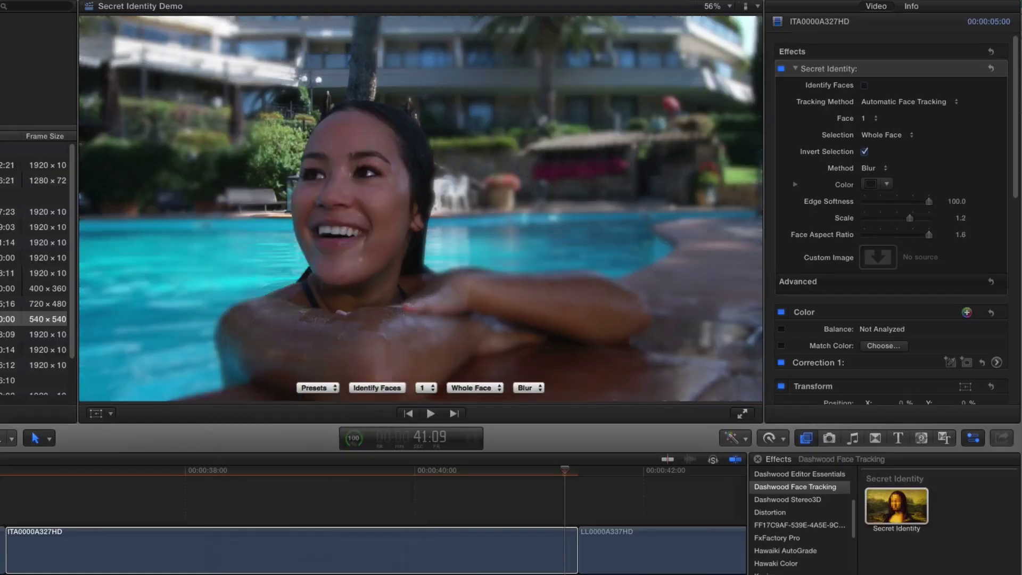
mouse_move(563, 473)
mouse_down()
mouse_move(454, 473)
mouse_move(561, 477)
mouse_up()
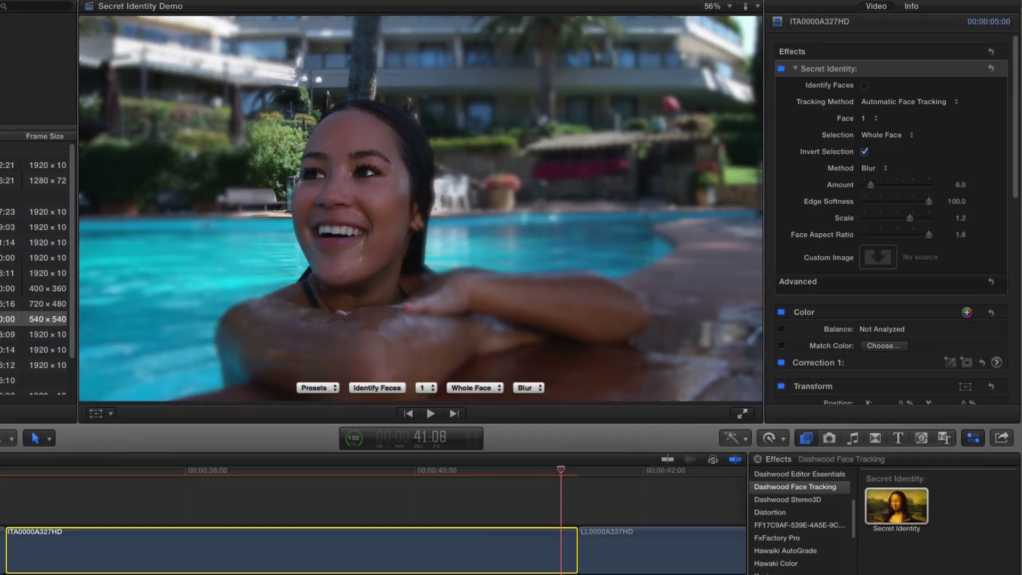
- Reselect the pool clip and drag Scale down to 0.52 and Amount to 4.0
click(290, 169)
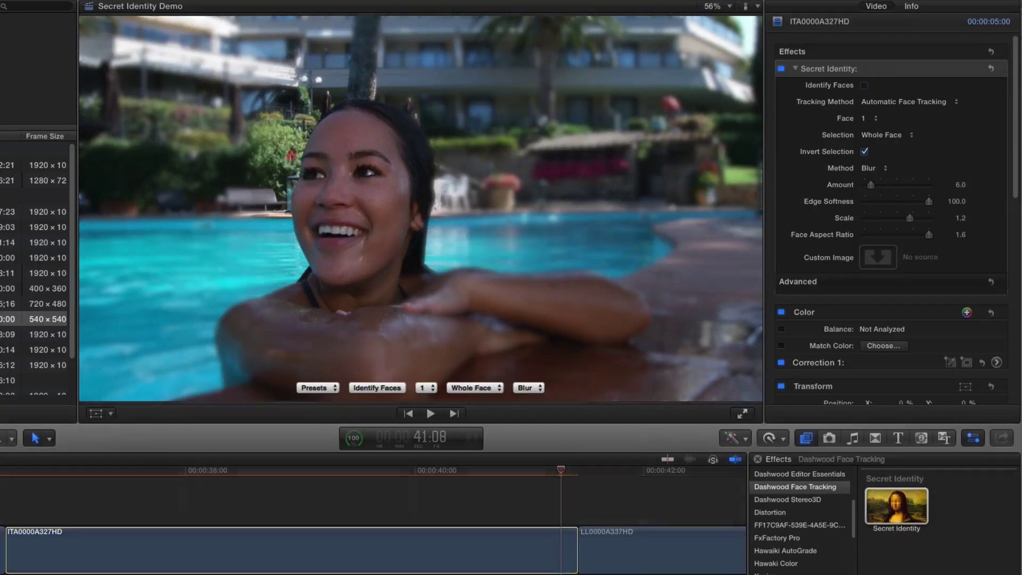
click(556, 548)
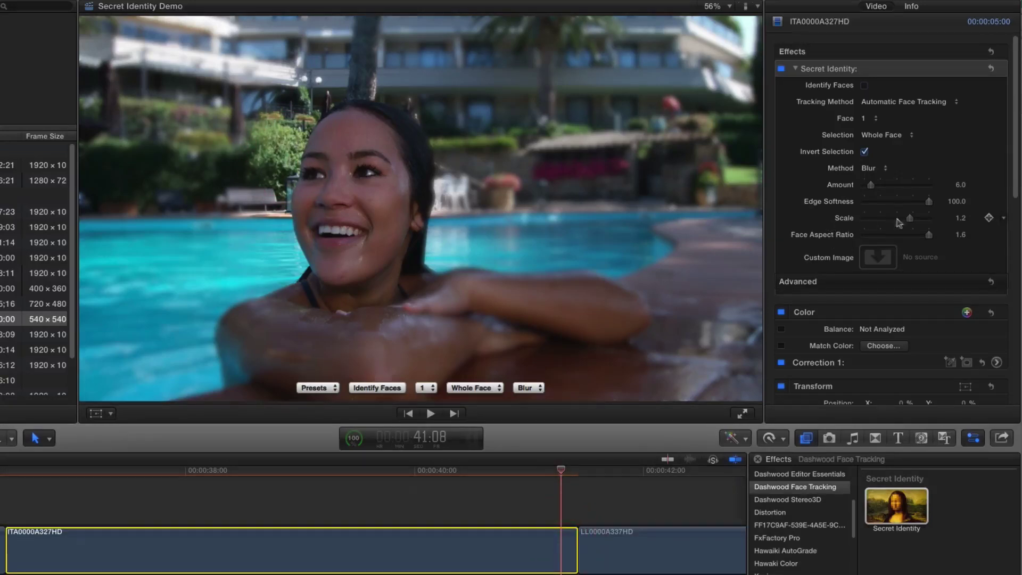
drag(910, 216, 868, 223)
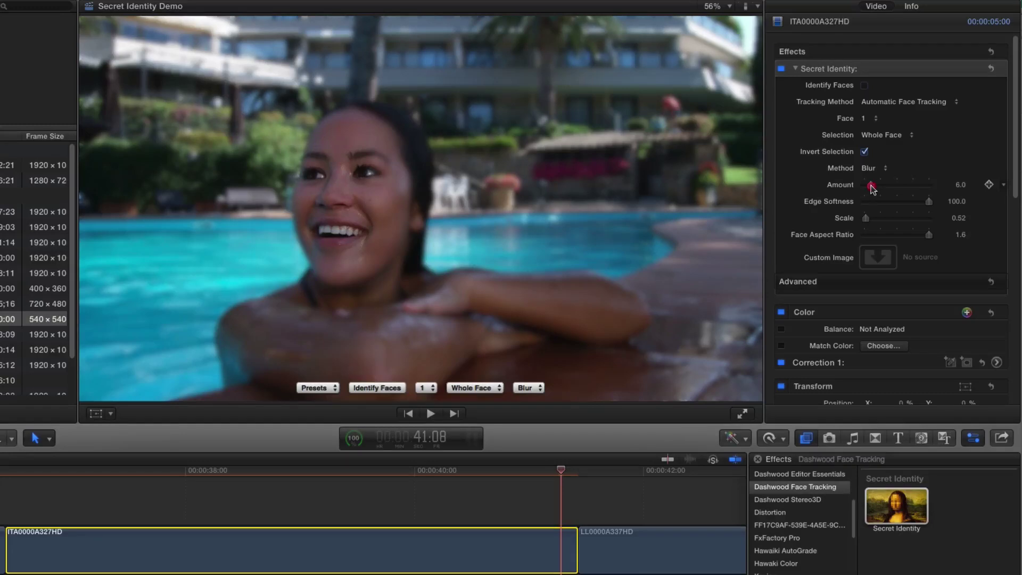
drag(870, 188, 869, 188)
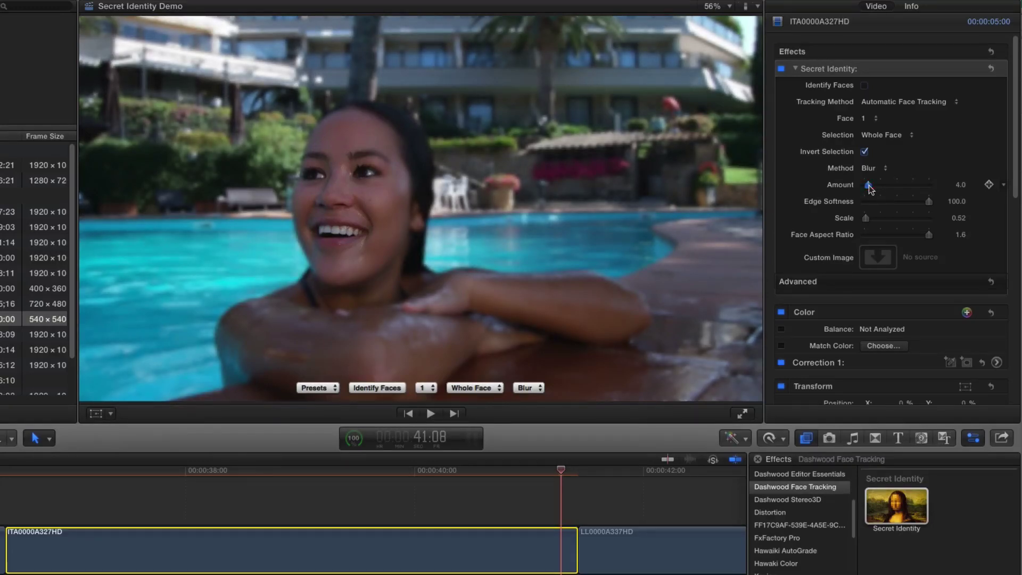
- Turn Secret Identity off and back on to compare the pool clip before and after
click(782, 69)
click(782, 71)
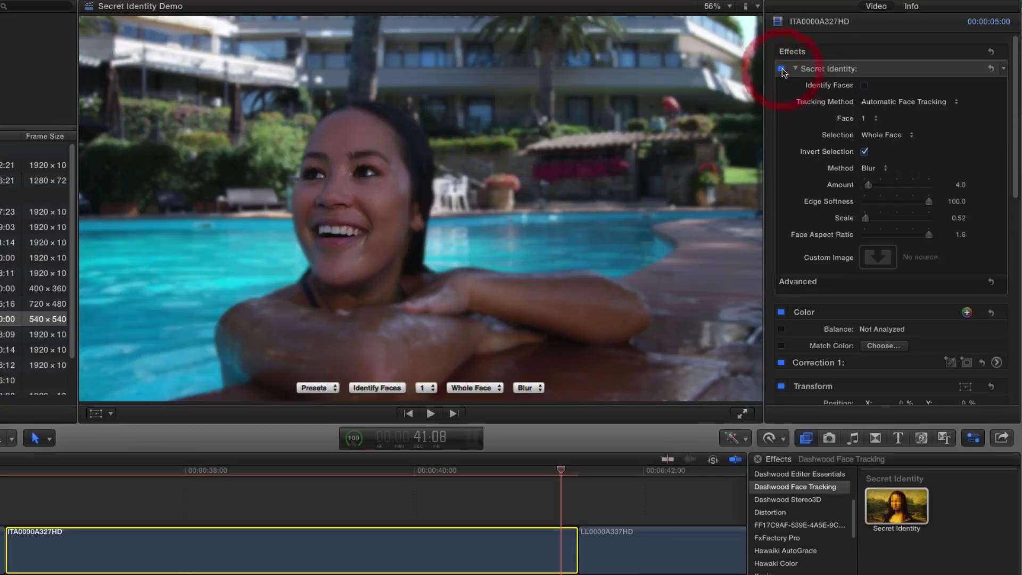